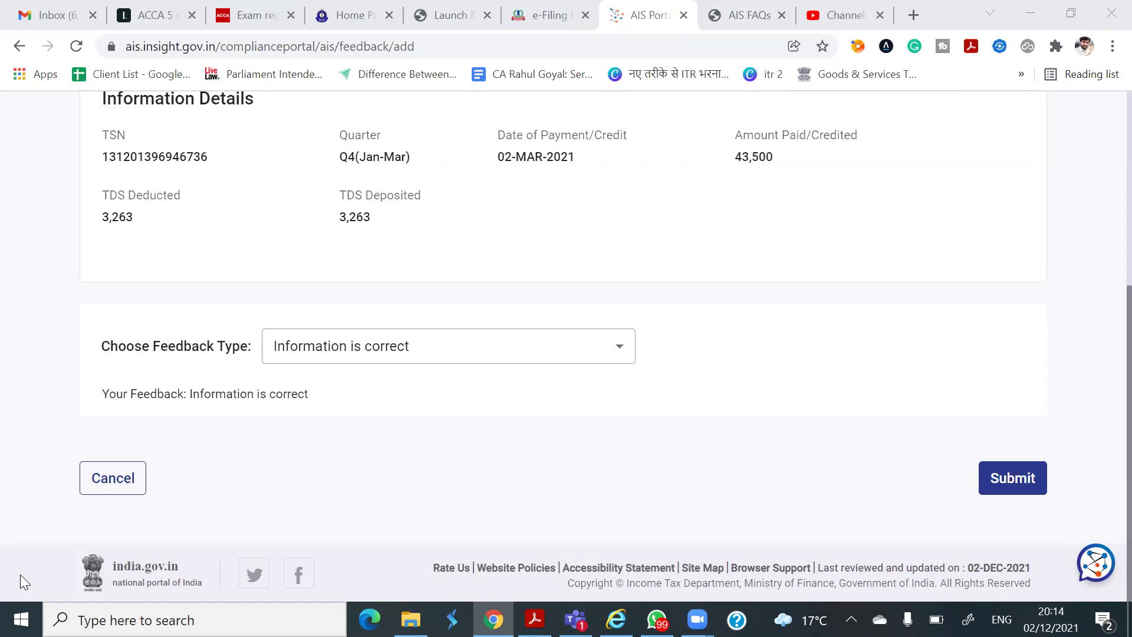
Step: Cancel the open feedback form and review the general information and TDS/TCS sections of the Annual Information Statement
click(129, 479)
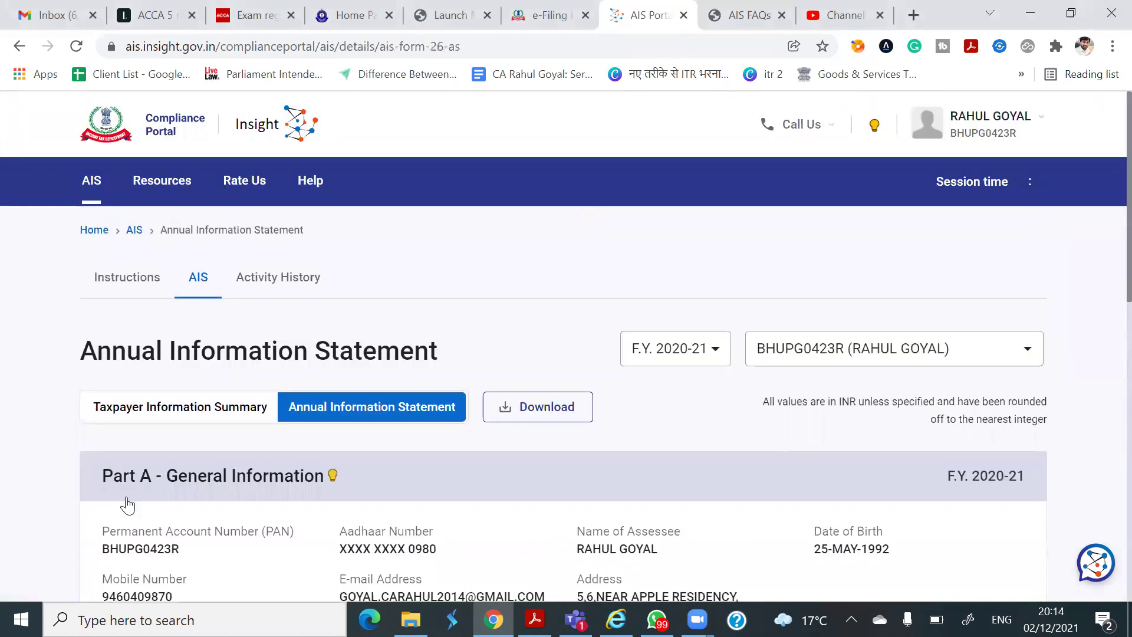
scroll(177, 466, down, 10)
scroll(202, 436, up, 10)
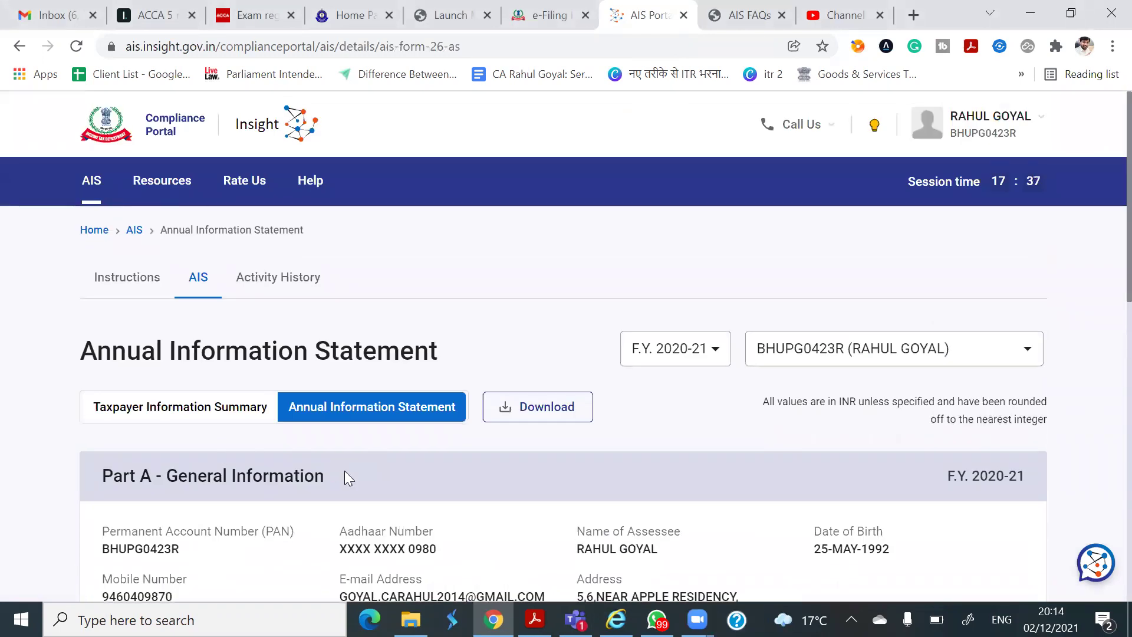
scroll(471, 356, down, 4)
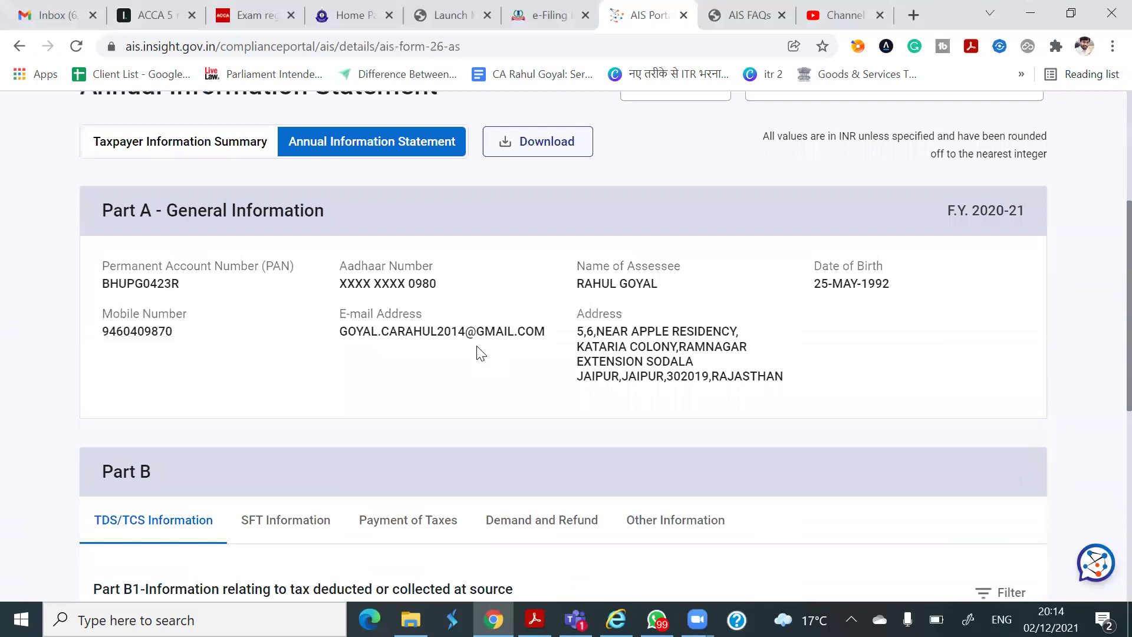
scroll(466, 361, down, 4)
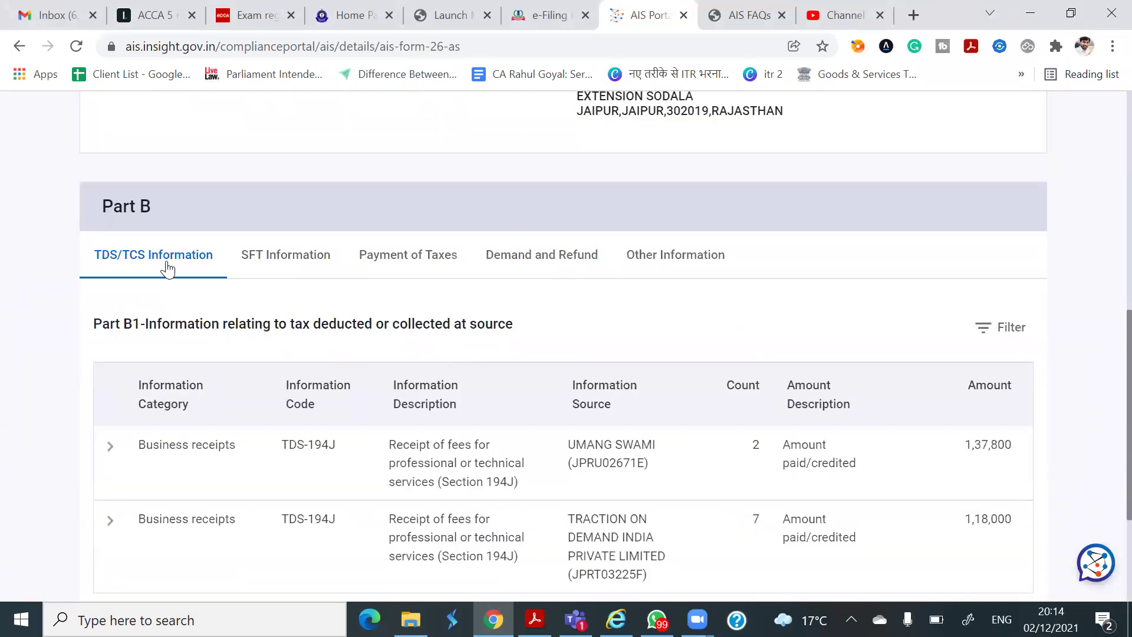
scroll(171, 259, down, 3)
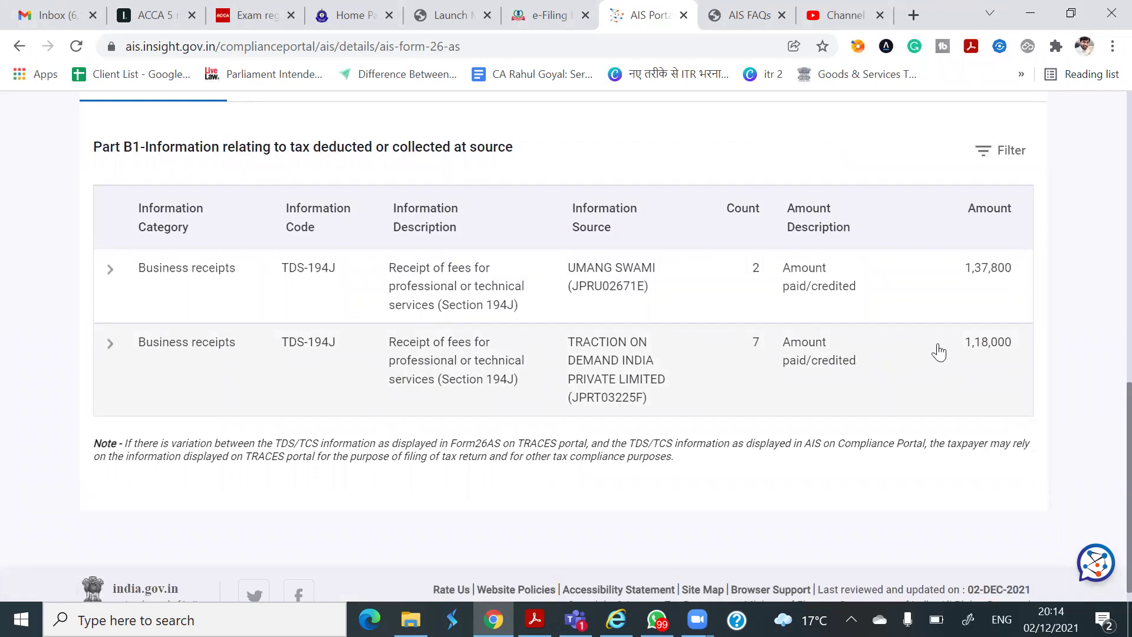
Step: Expand the TDS-194J entry from Traction On Demand India Private Limited and examine its individual payments
click(679, 371)
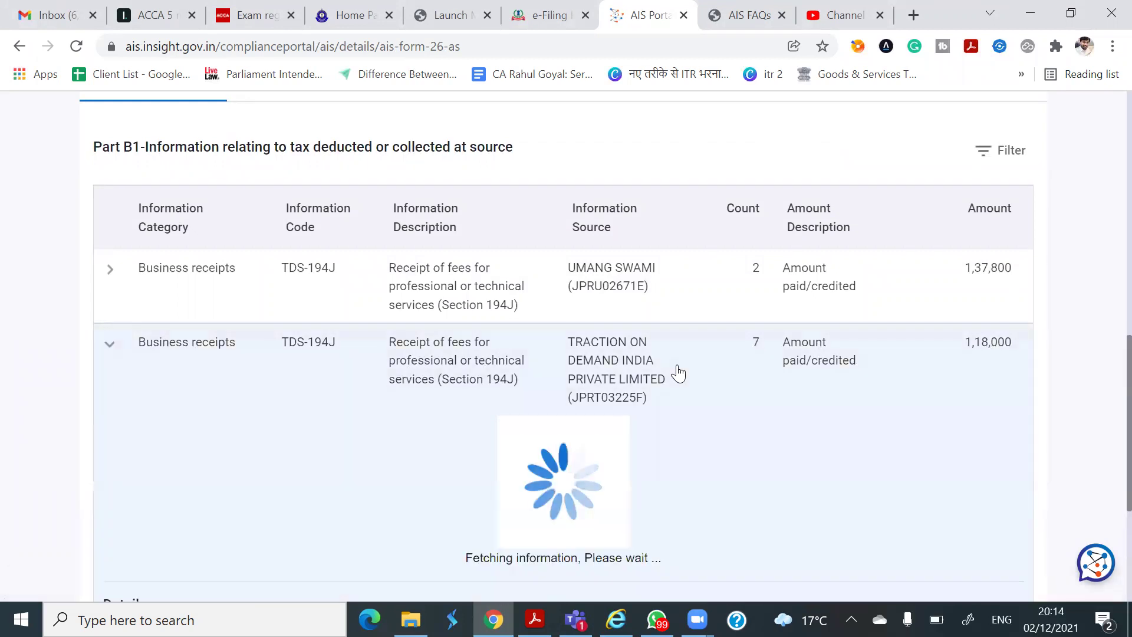
scroll(401, 372, up, 5)
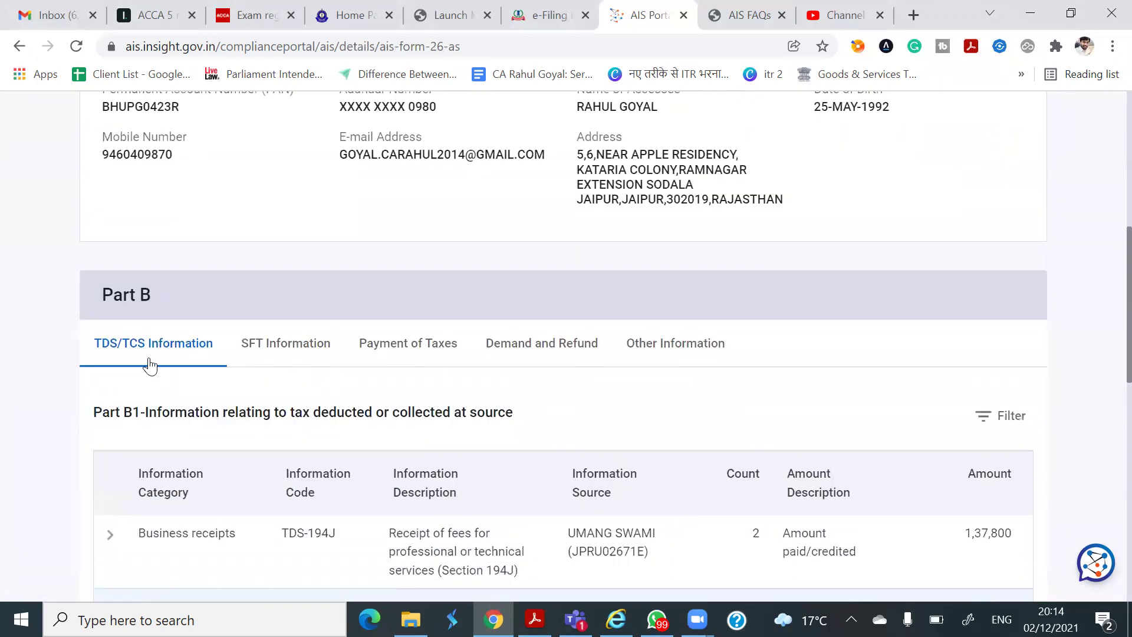
scroll(653, 388, down, 6)
scroll(702, 406, down, 3)
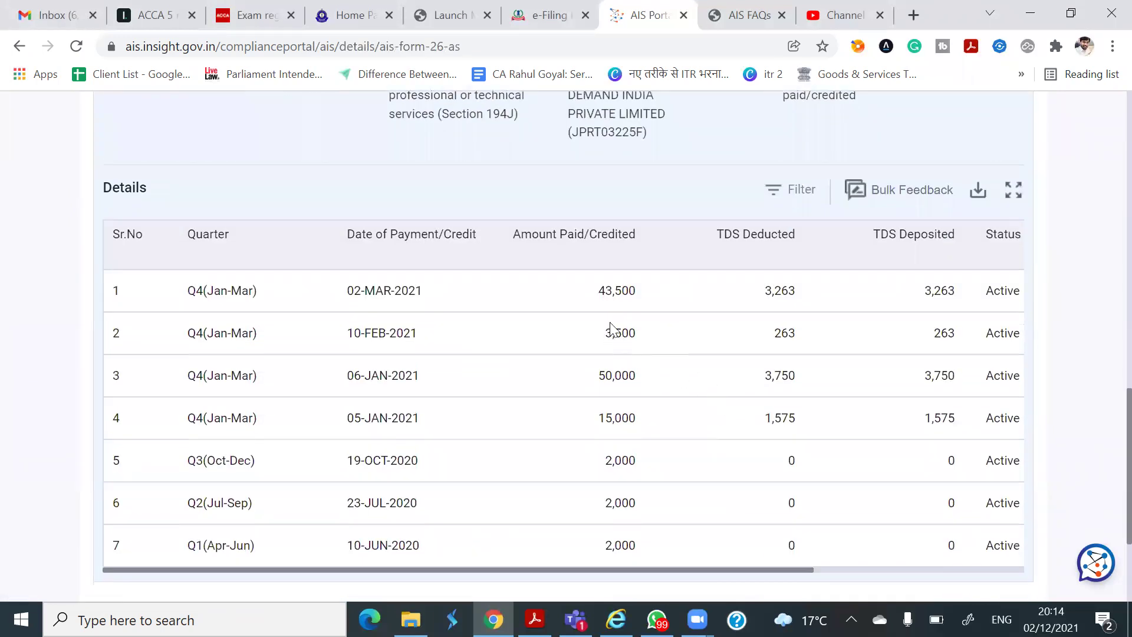
scroll(614, 329, down, 2)
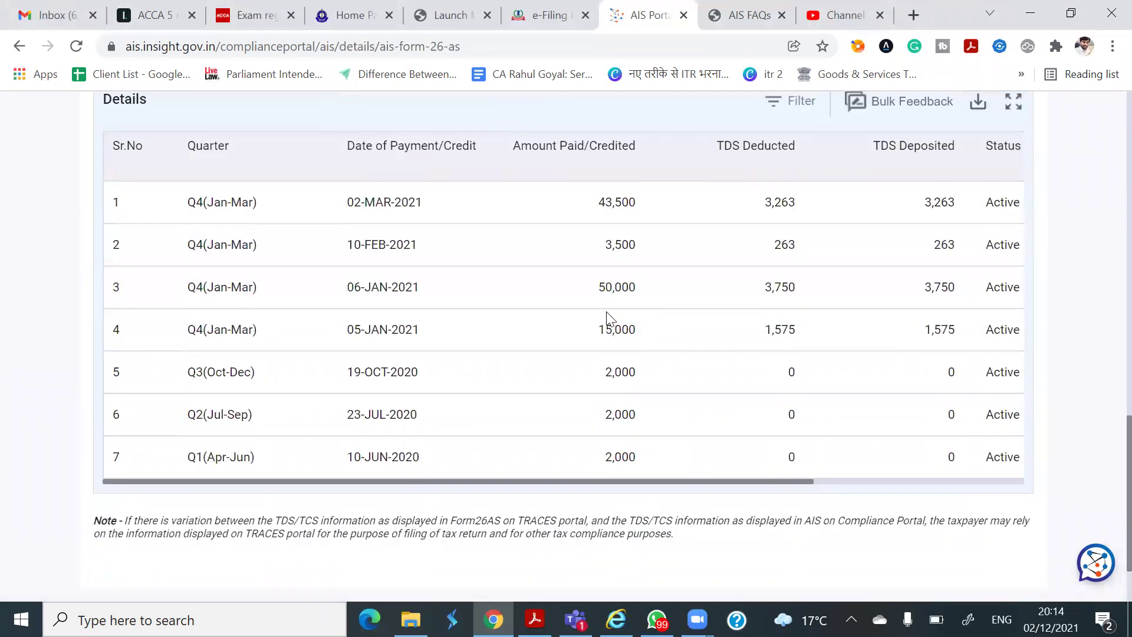
scroll(678, 303, up, 5)
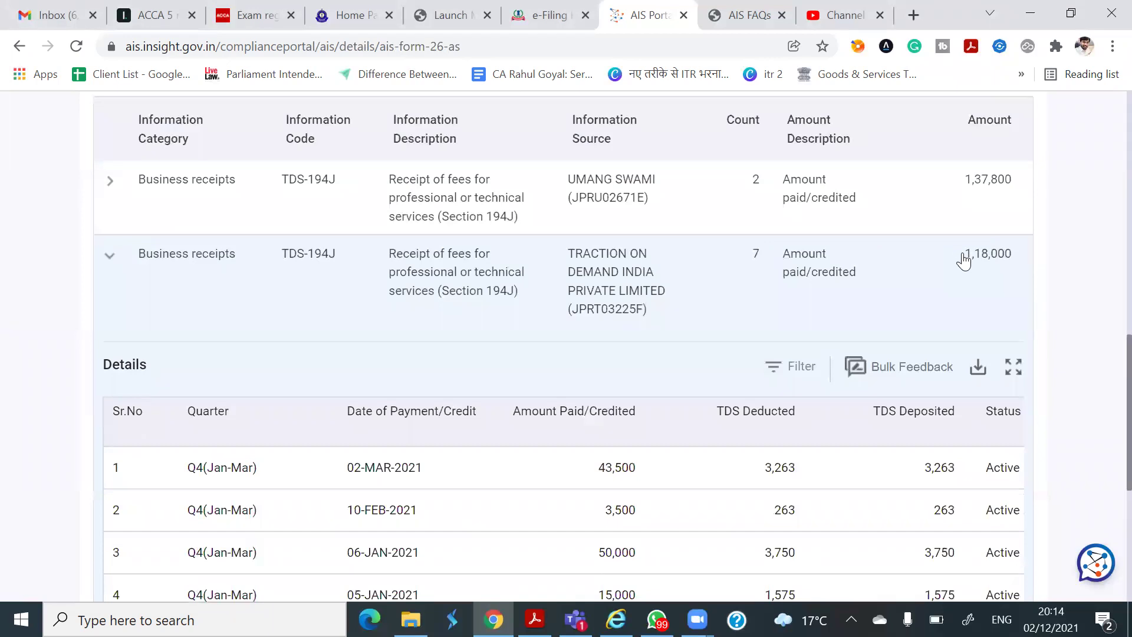
scroll(965, 263, down, 1)
scroll(966, 263, down, 3)
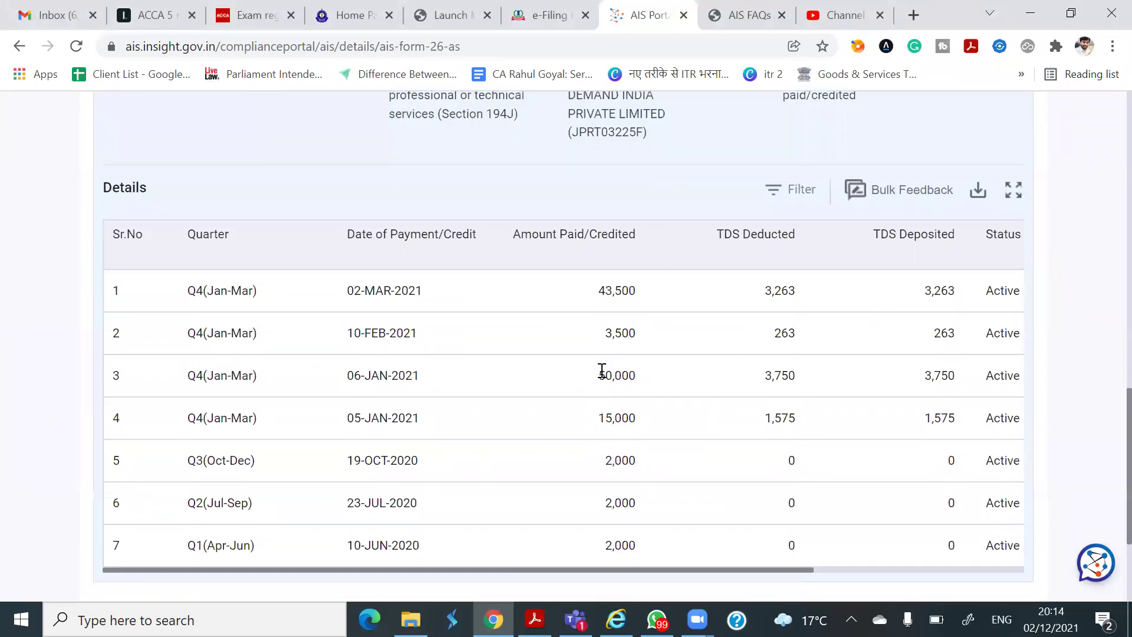
drag(728, 571, 1049, 572)
double_click(344, 376)
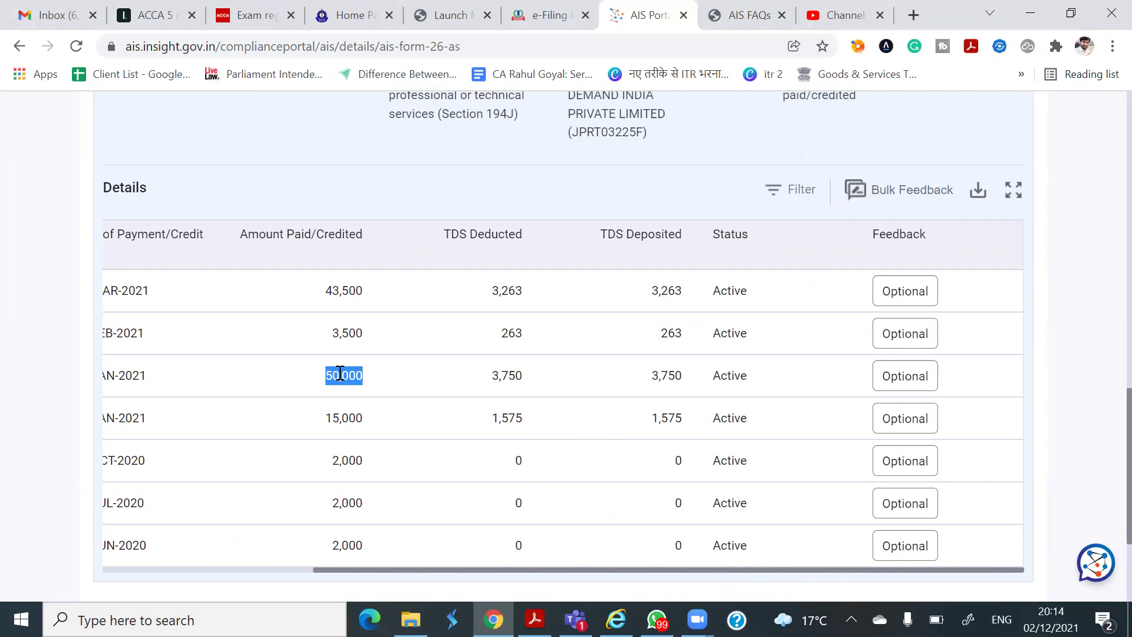
click(892, 383)
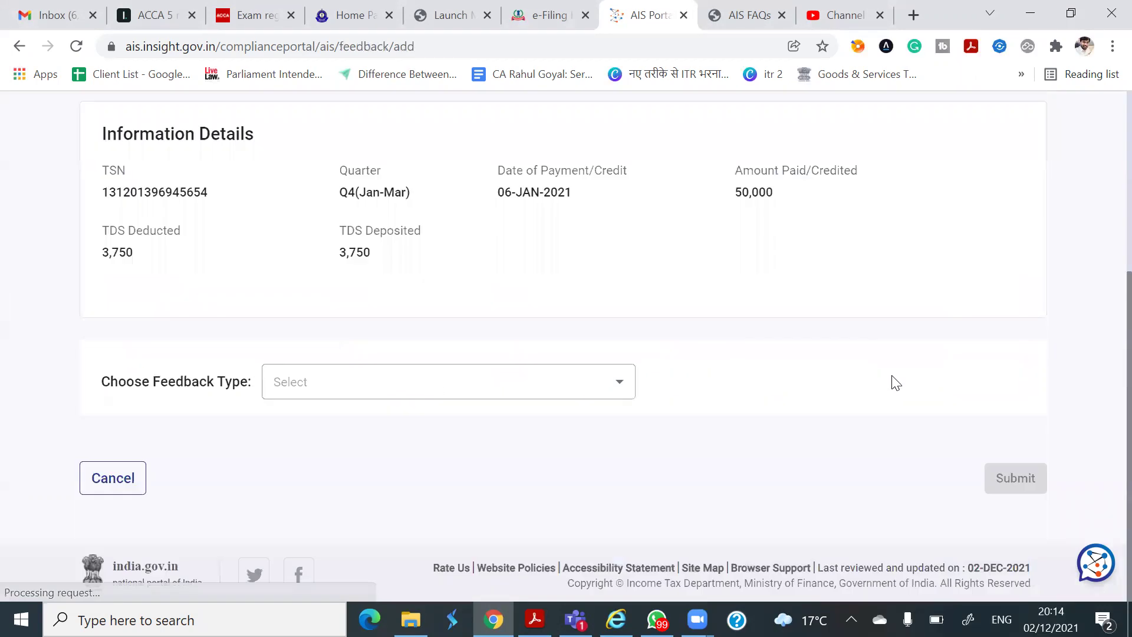
scroll(441, 328, down, 3)
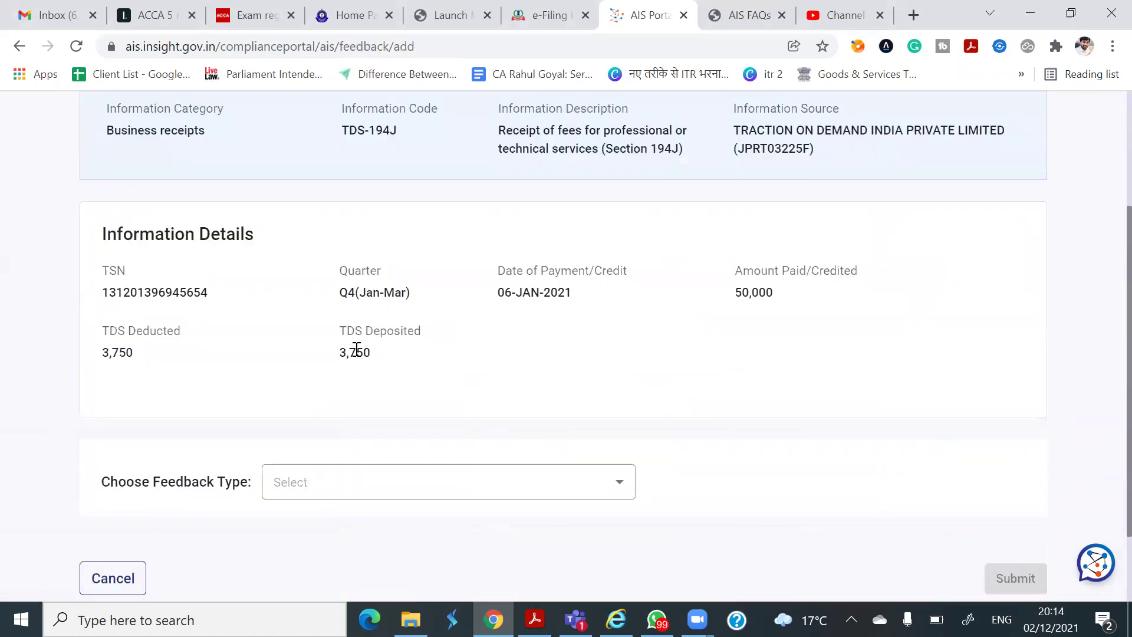
click(141, 576)
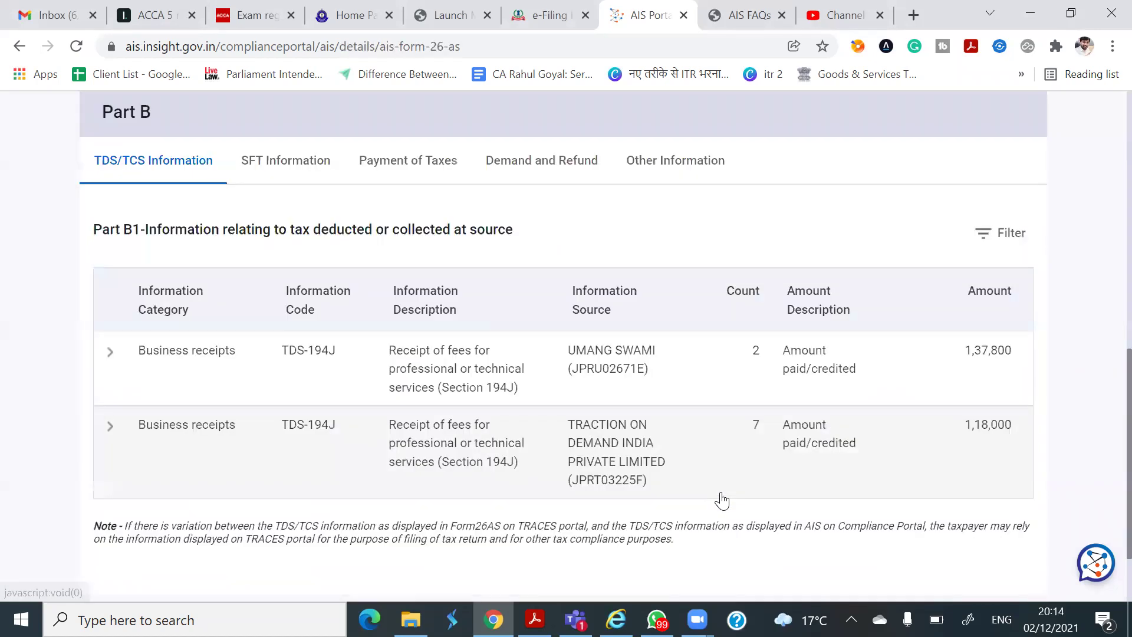
Step: Open the feedback form for the 50,000 payment dated 06-JAN-2021 in the Traction On Demand India Private Limited entry
scroll(588, 457, down, 3)
click(589, 356)
scroll(596, 351, down, 5)
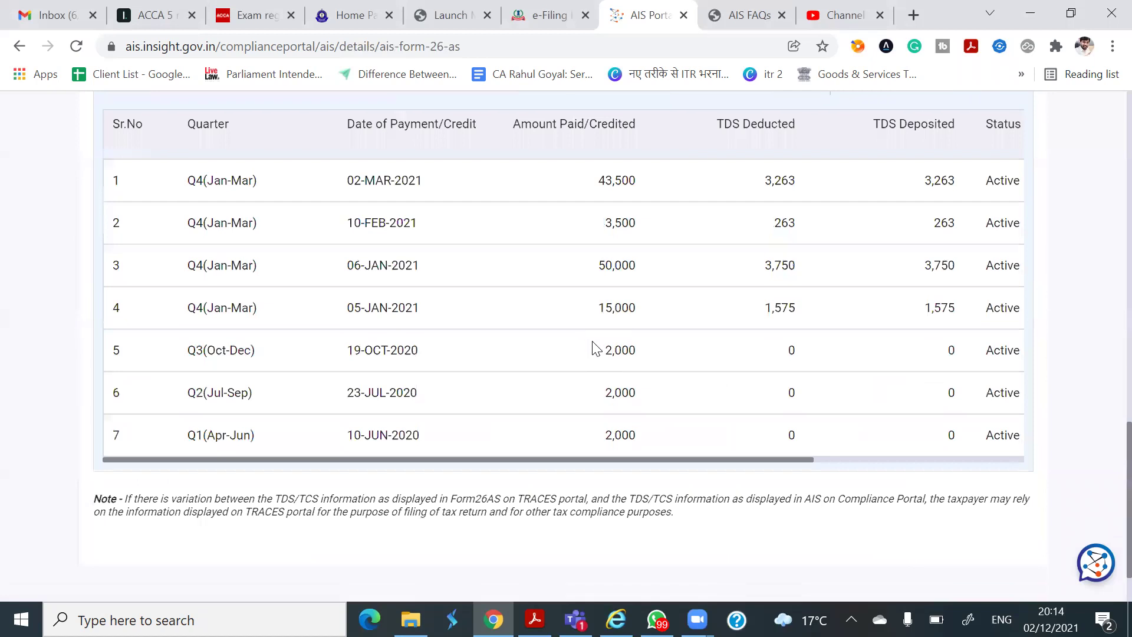
drag(655, 459, 889, 446)
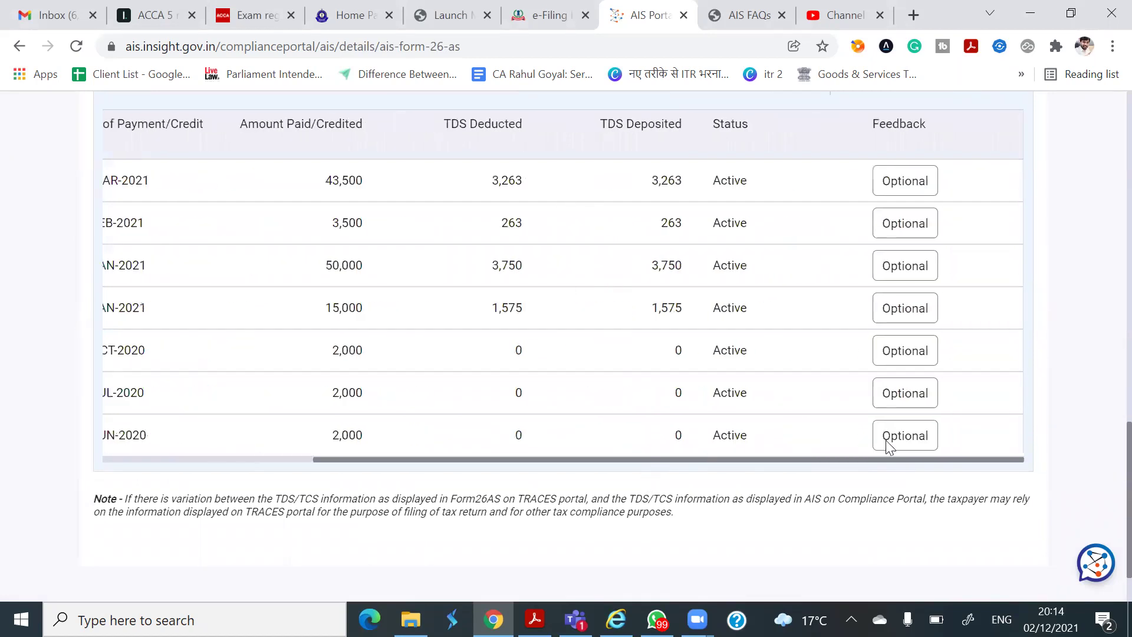
double_click(330, 265)
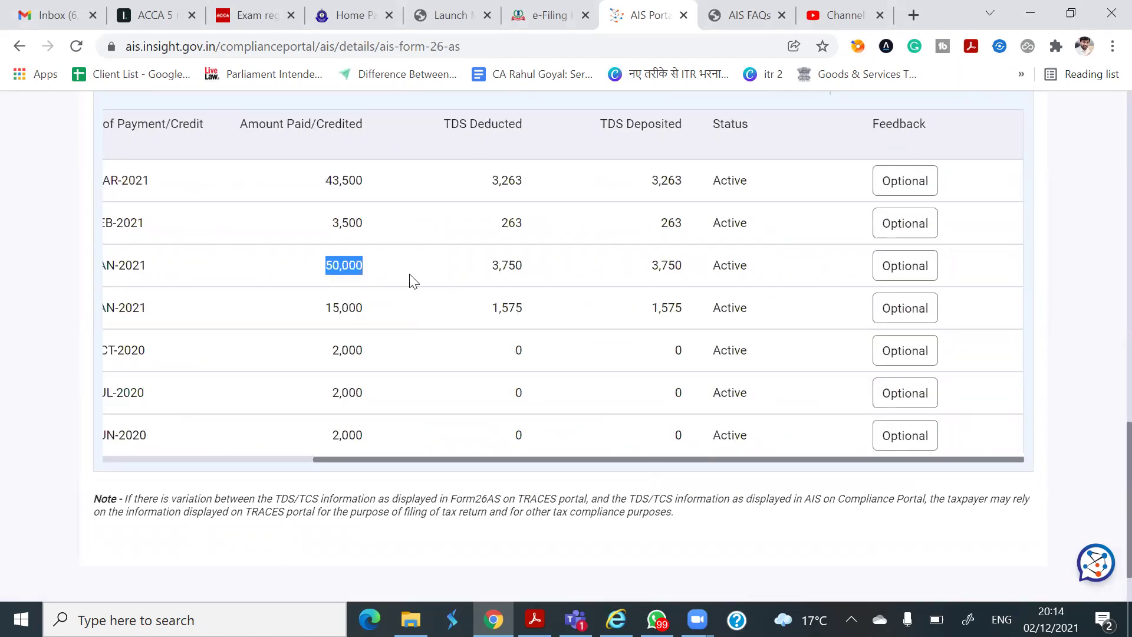
click(909, 270)
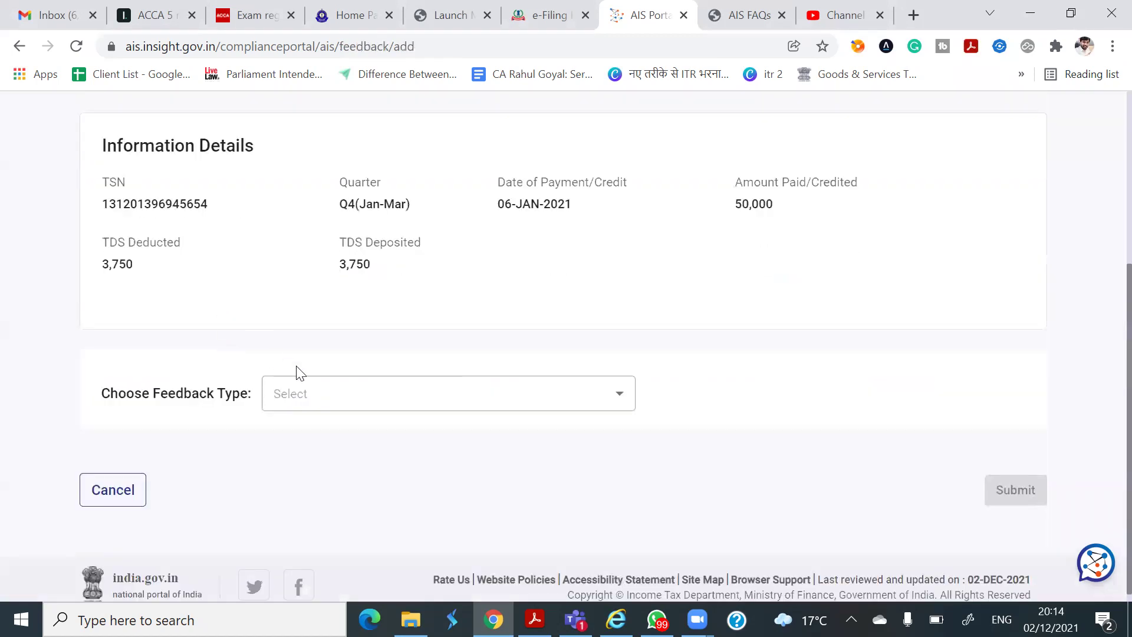
Step: Set the feedback type for the 06-JAN-2021 payment to "Information is correct"
click(318, 401)
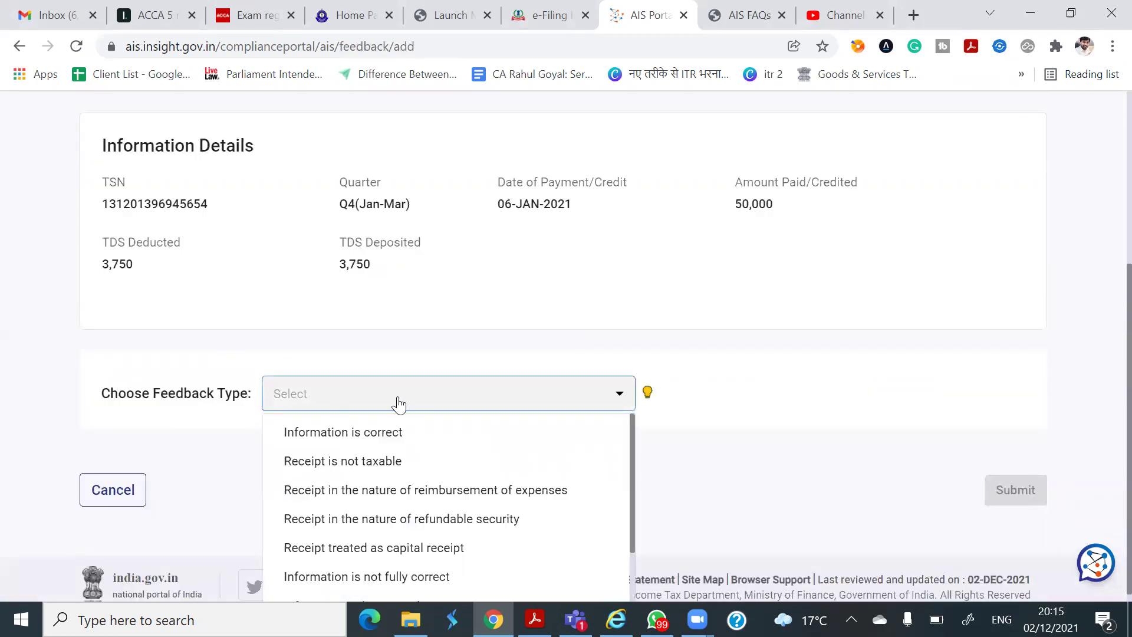
click(354, 421)
scroll(878, 324, down, 1)
Step: Change the feedback type to "Information is not fully correct"
click(458, 352)
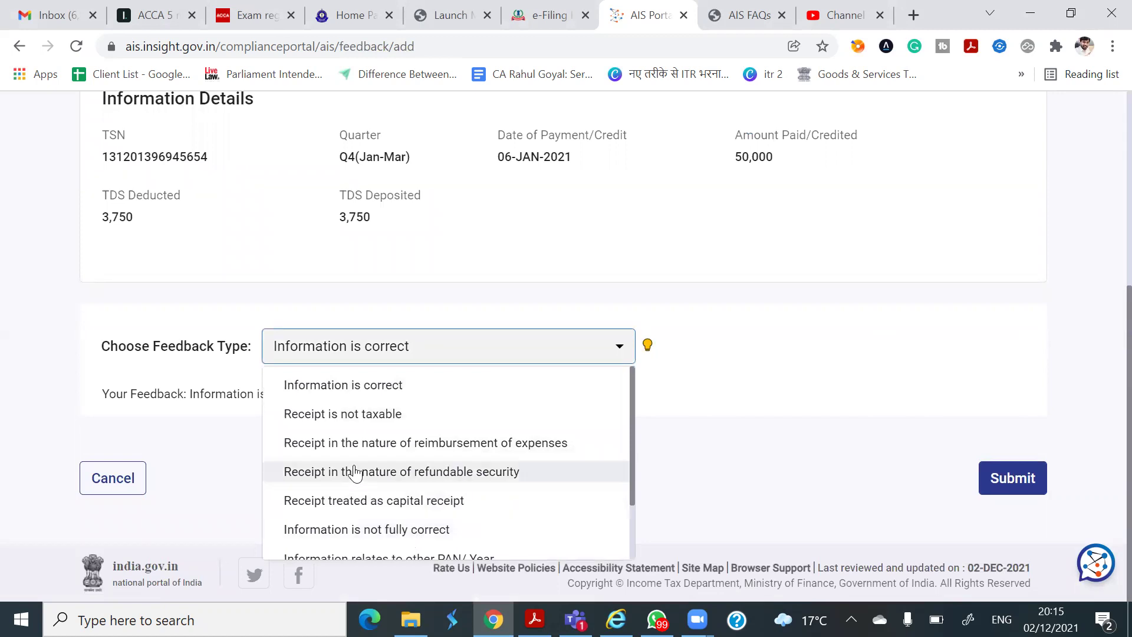
click(364, 529)
click(365, 529)
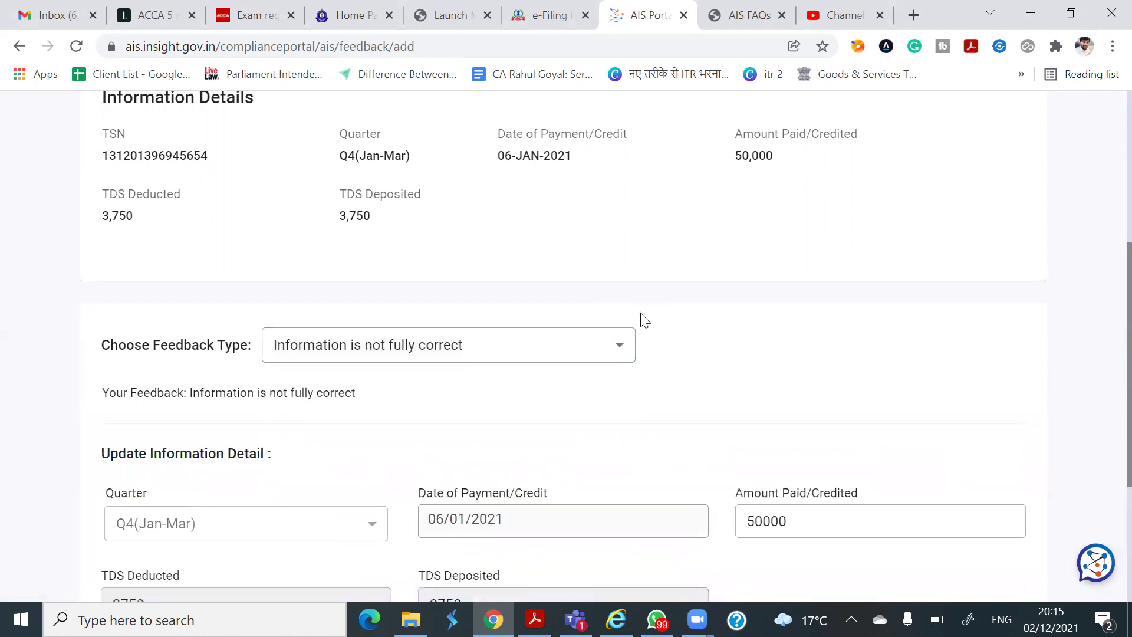
Step: Set the Amount Paid/Credited to 5000 in the updated information details and try to edit the TDS Deducted value
scroll(455, 352, down, 3)
click(790, 344)
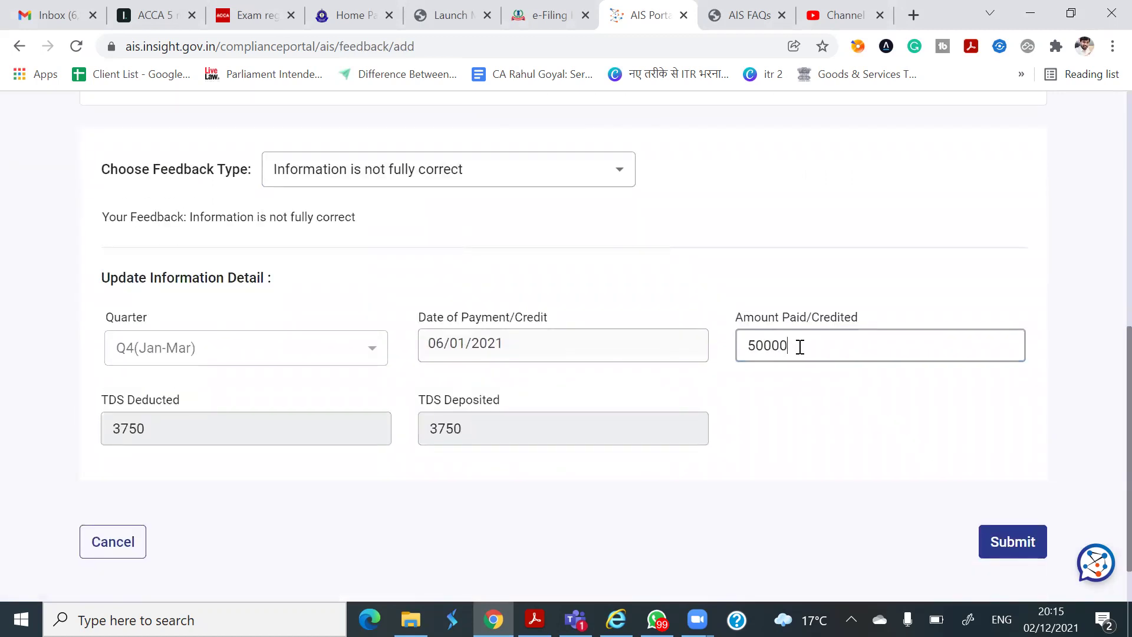
key(BackSpace)
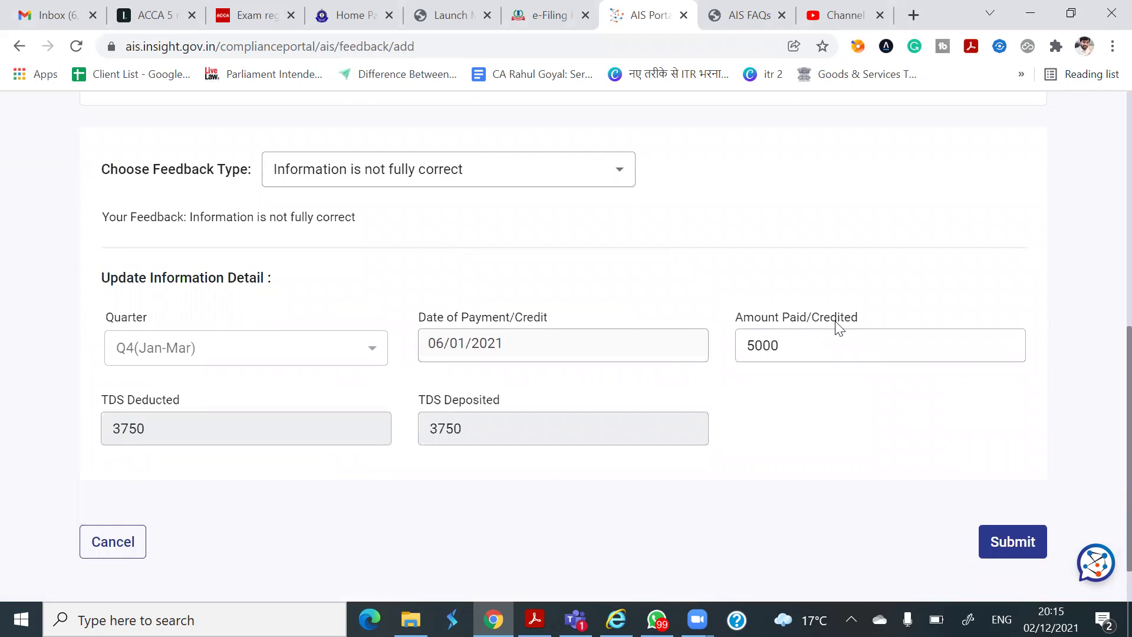
double_click(823, 349)
text(50000)
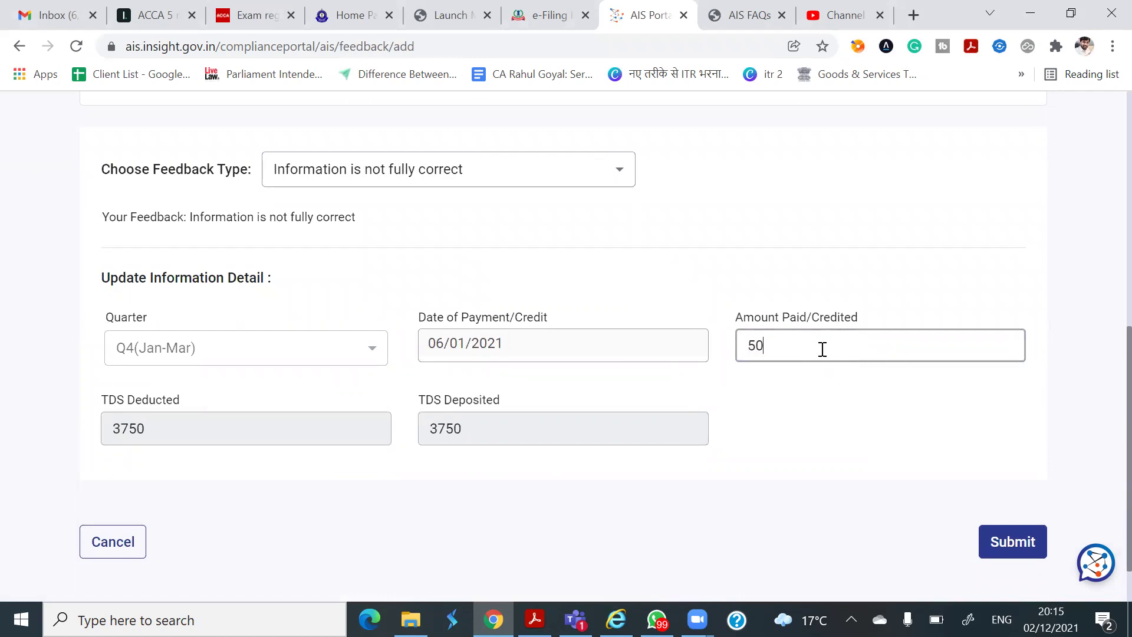
key(BackSpace)
key(BackSpace)
key(BackSpace)
key(BackSpace)
text(5000)
click(163, 423)
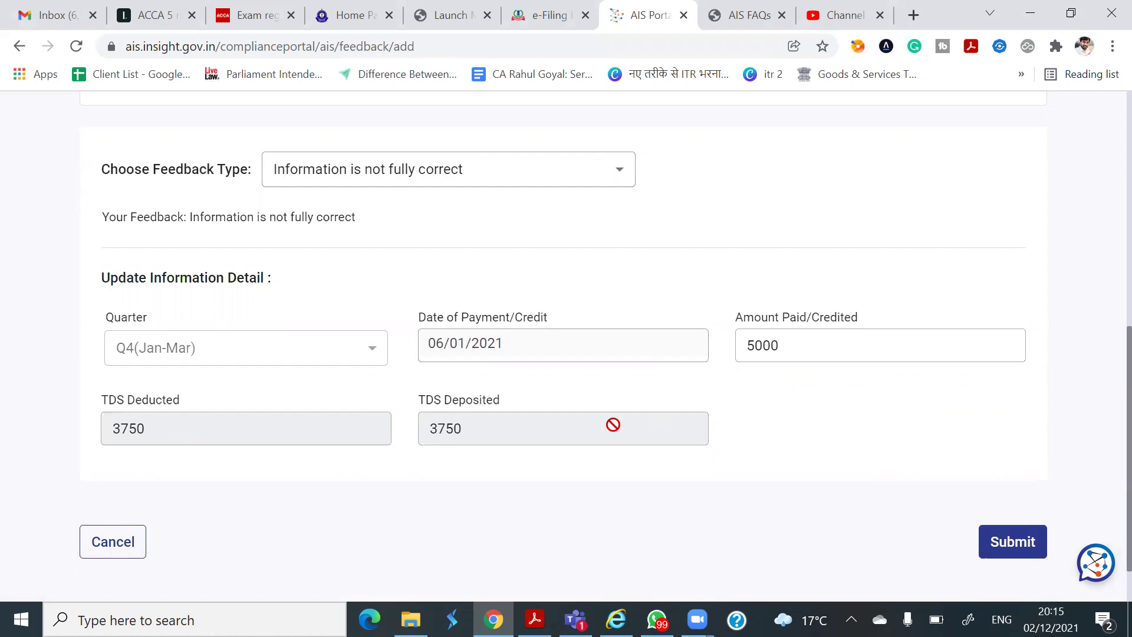
Step: Change the Amount Paid/Credited in the updated information details to 50005
scroll(705, 338, down, 1)
double_click(803, 282)
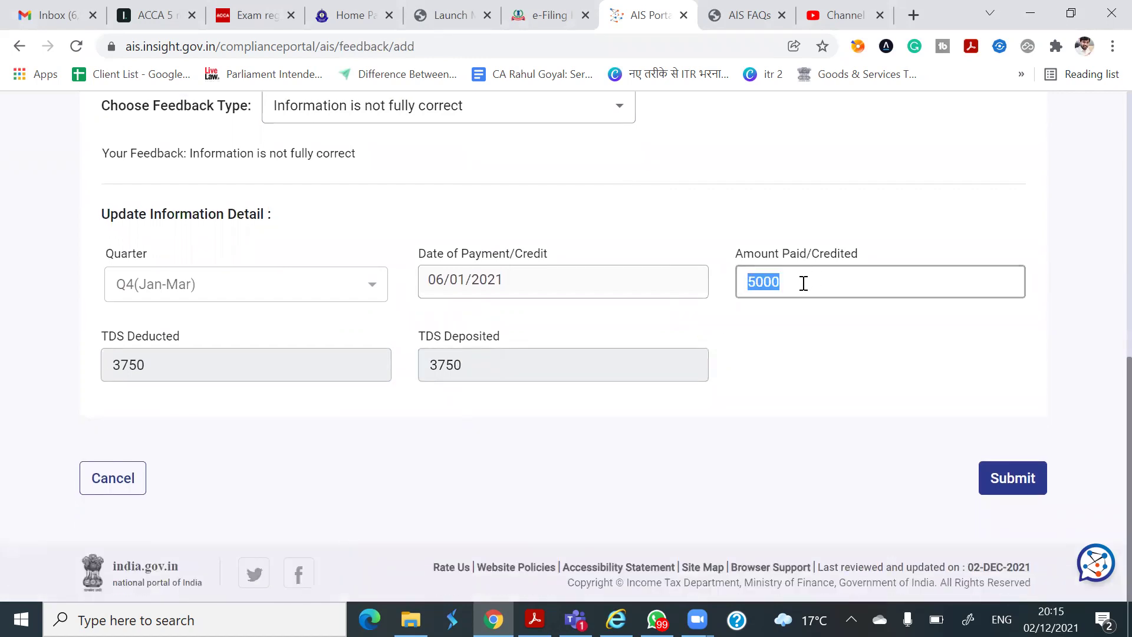
click(820, 290)
scroll(819, 290, up, 5)
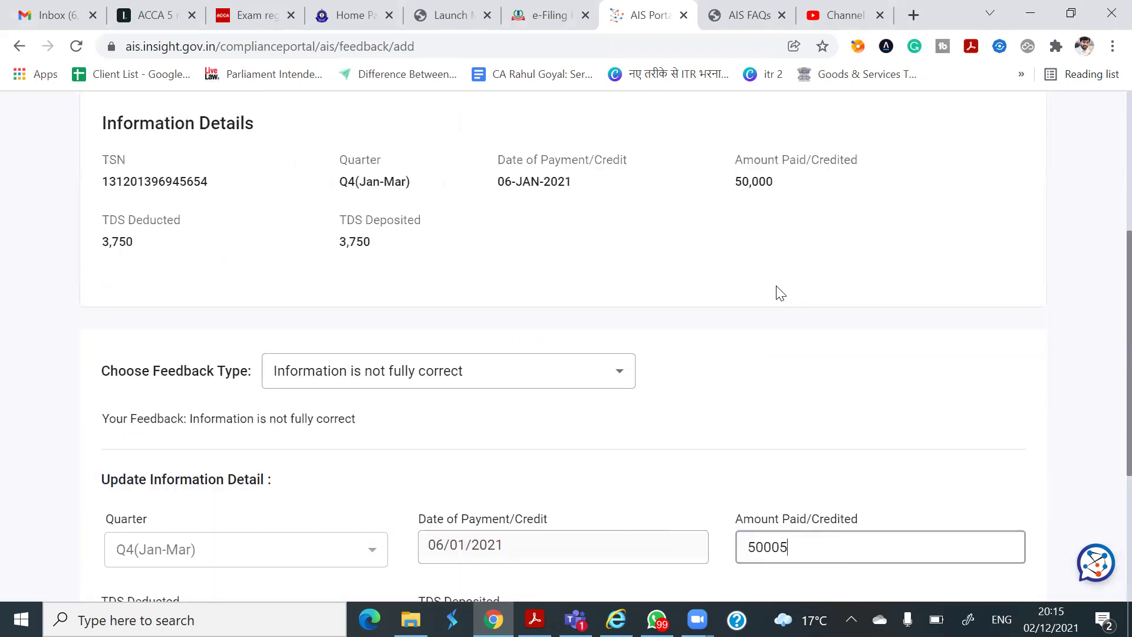
Step: Change the feedback type for the payment to "Information is denied"
click(522, 373)
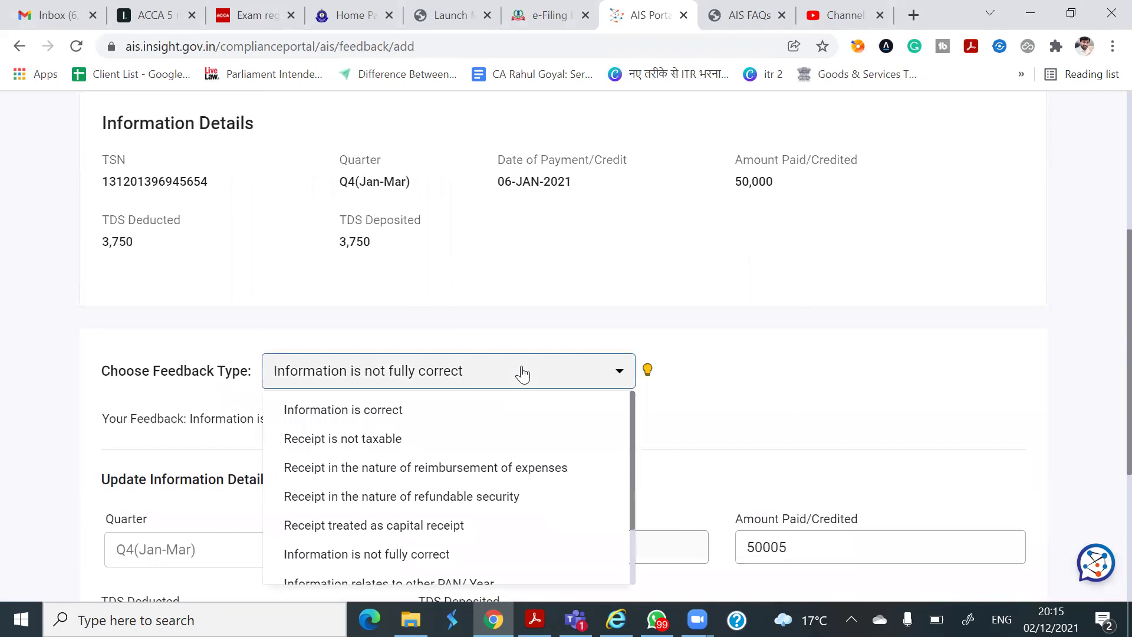
scroll(526, 424, down, 2)
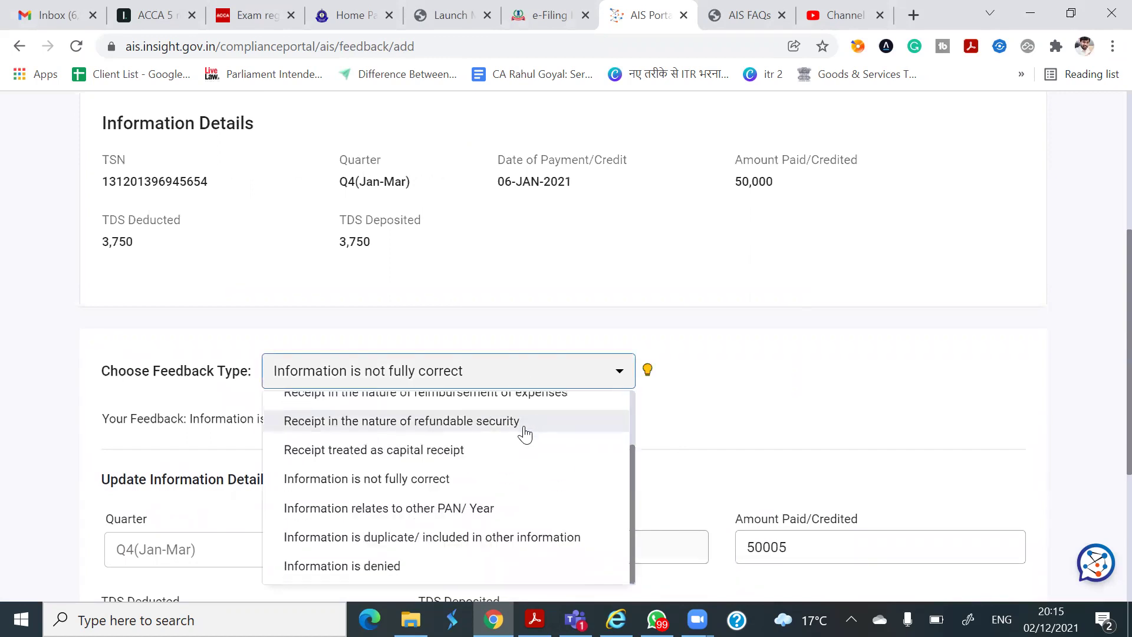
click(393, 567)
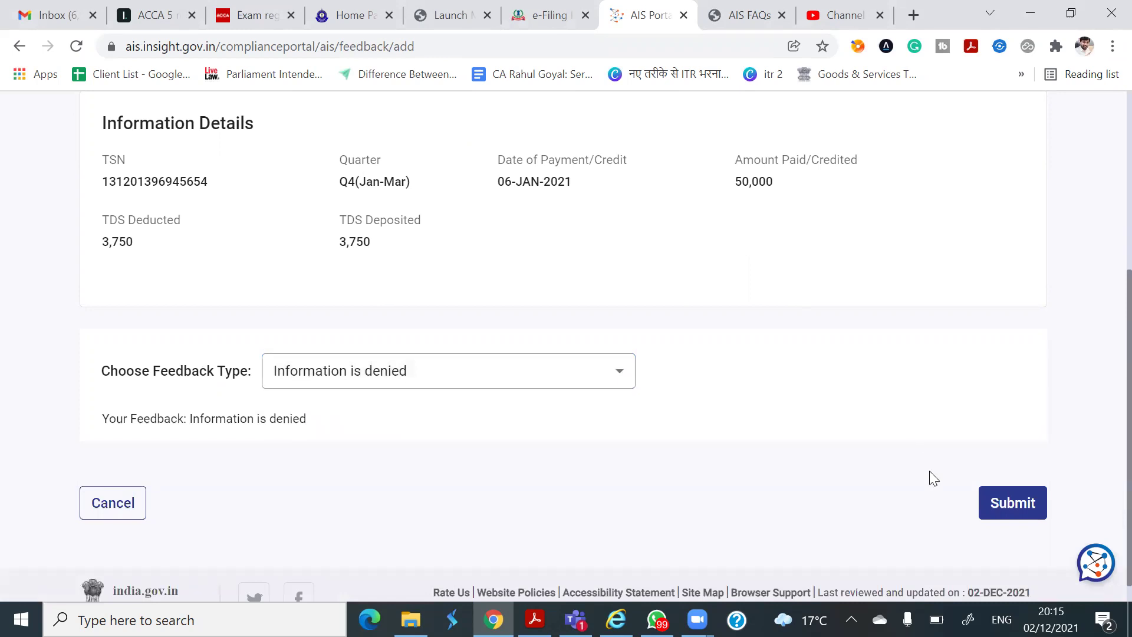
Step: Change the feedback type for the payment to "Receipt is not taxable"
click(374, 380)
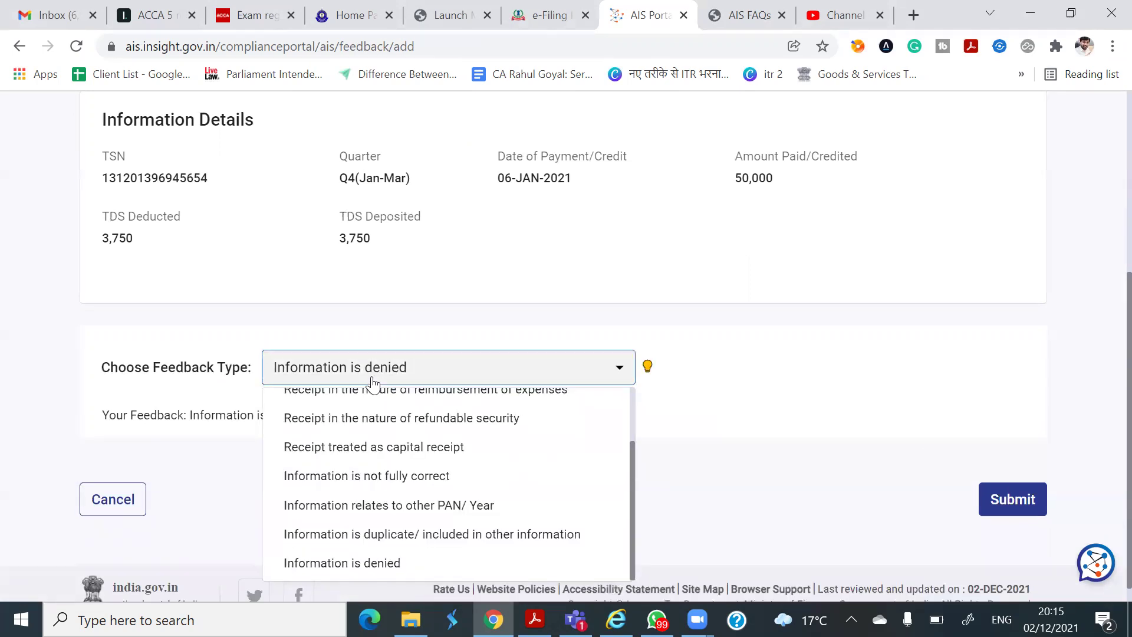
scroll(506, 468, up, 2)
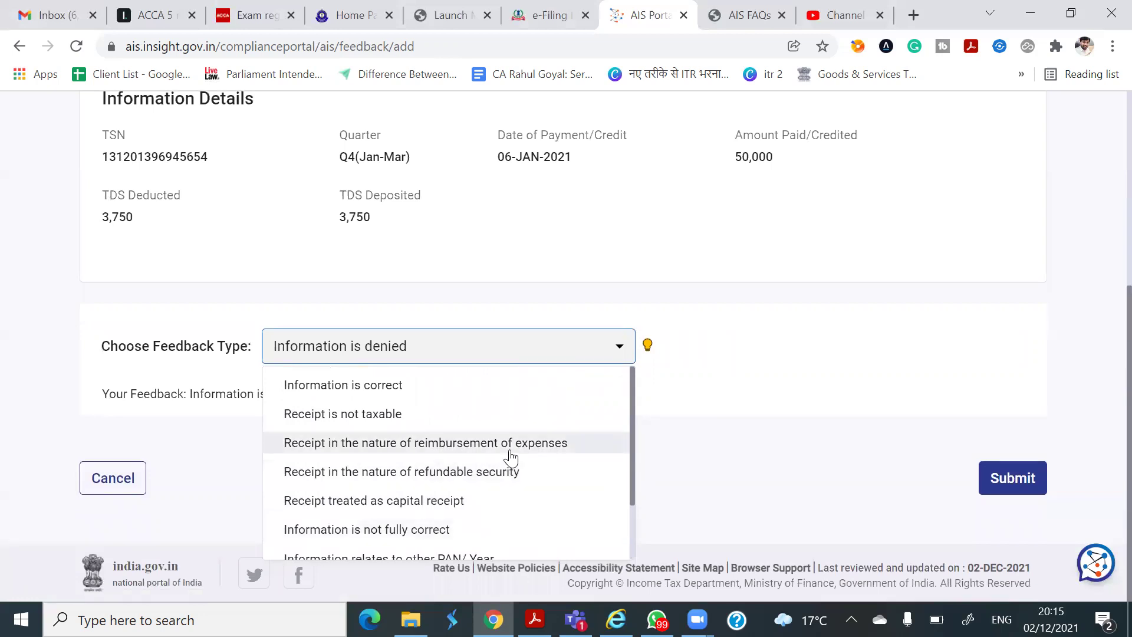
click(418, 422)
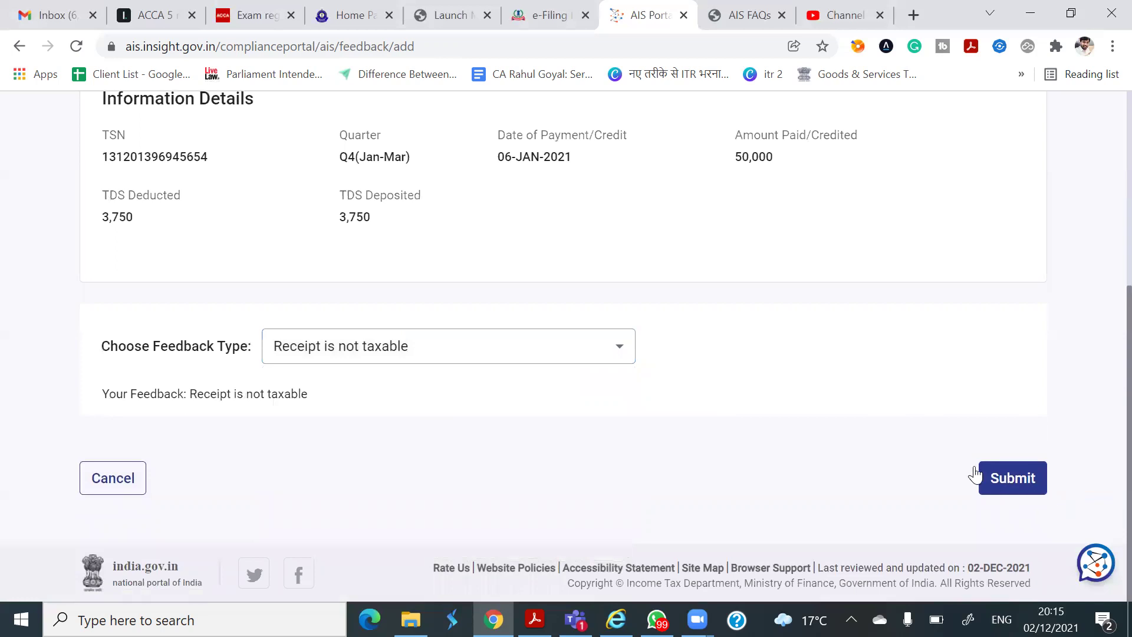
Step: Change the feedback type for the payment to "Information relates to other PAN/ Year"
click(386, 346)
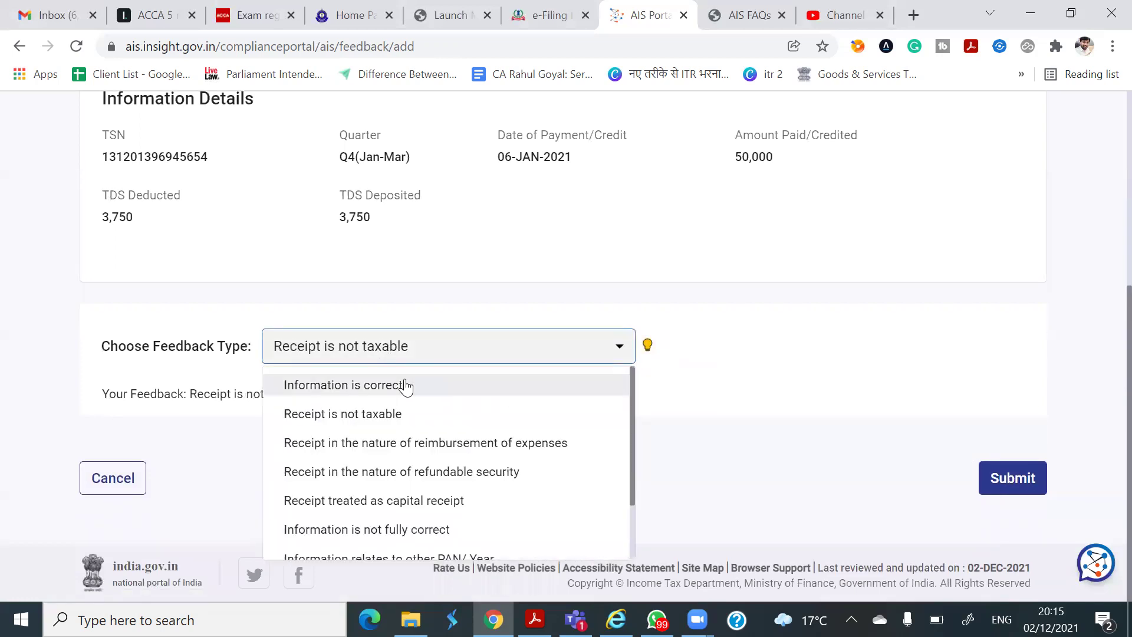
scroll(406, 386, down, 2)
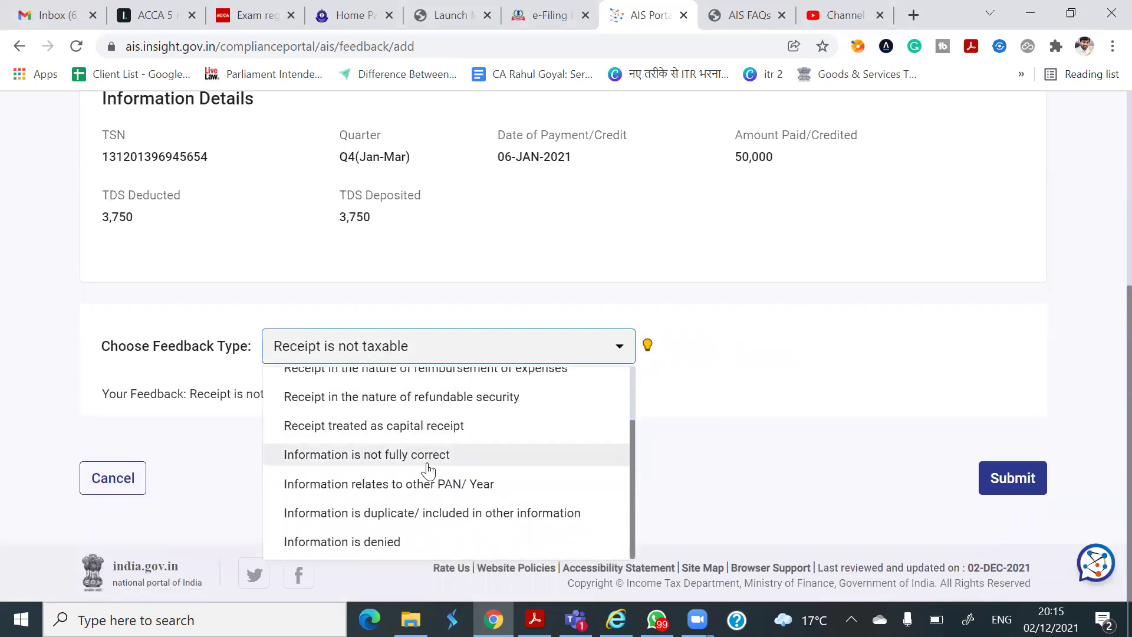
click(439, 497)
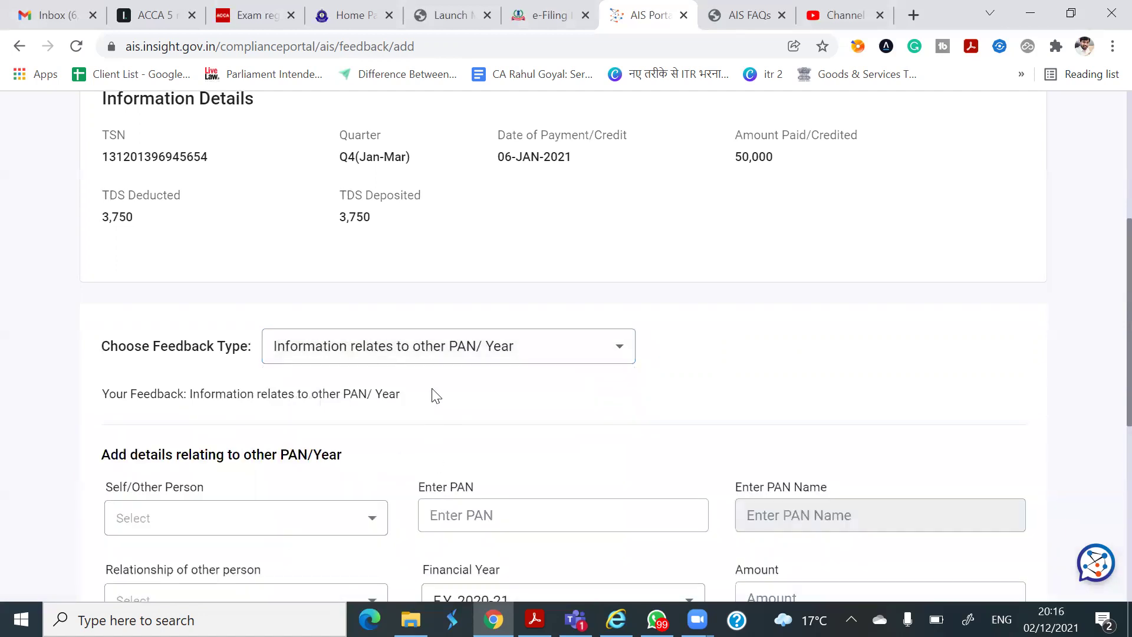
Step: Set Self/Other Person to "Other Person" in the other PAN/Year details and activate the empty PAN field
scroll(432, 395, down, 3)
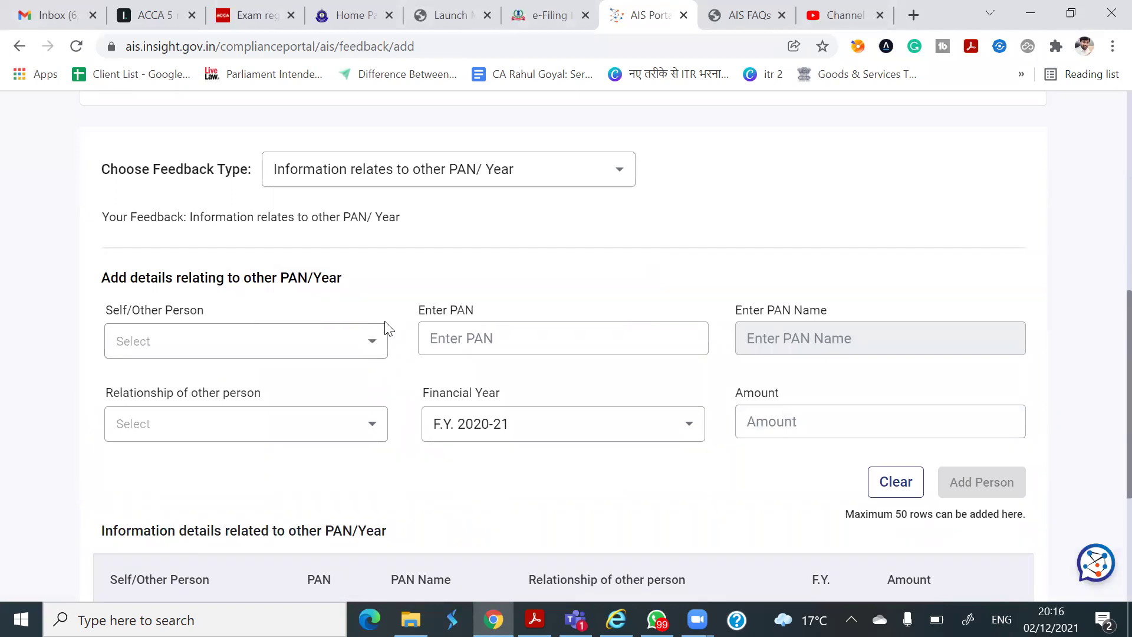
click(357, 351)
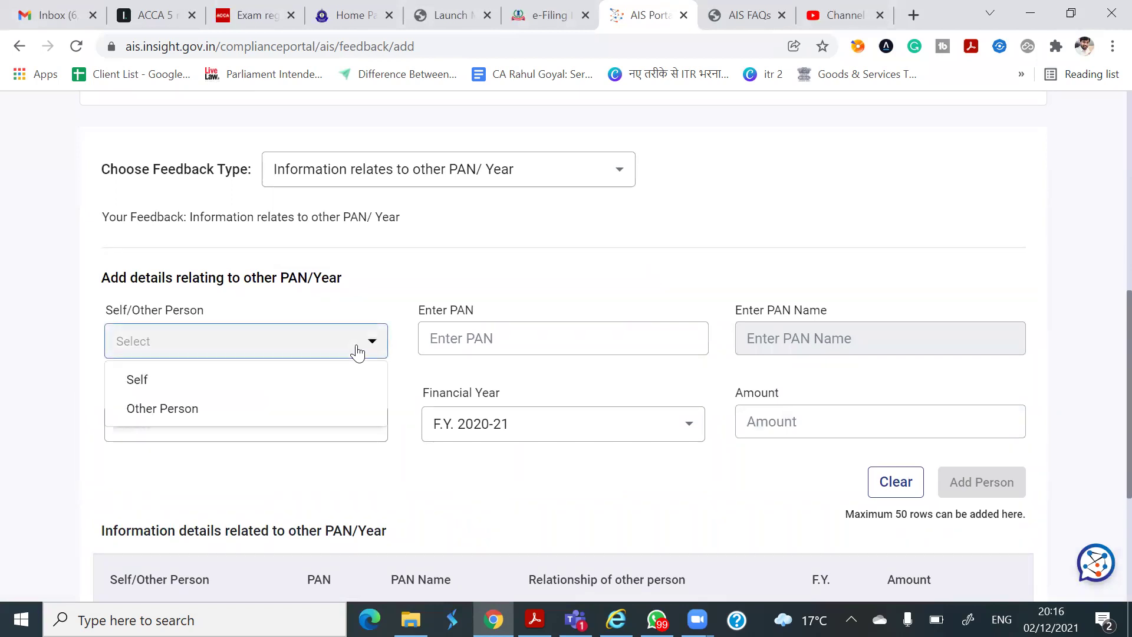
click(271, 408)
click(447, 340)
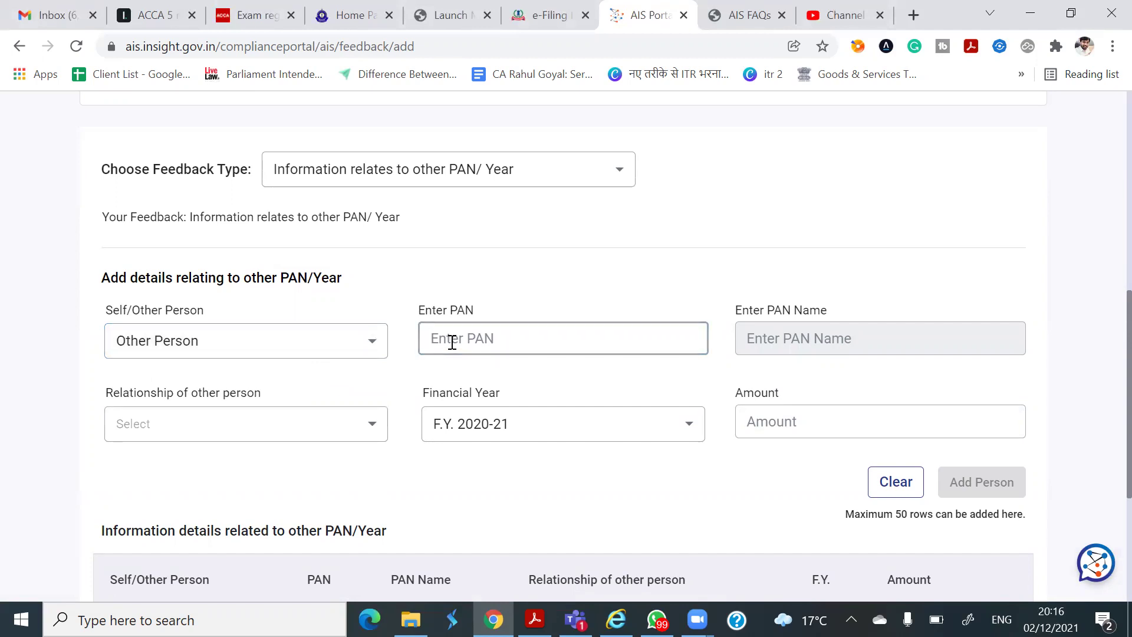
Step: Examine the available relationships of the other person in the PAN/Year details, leaving the relationship unselected
click(298, 434)
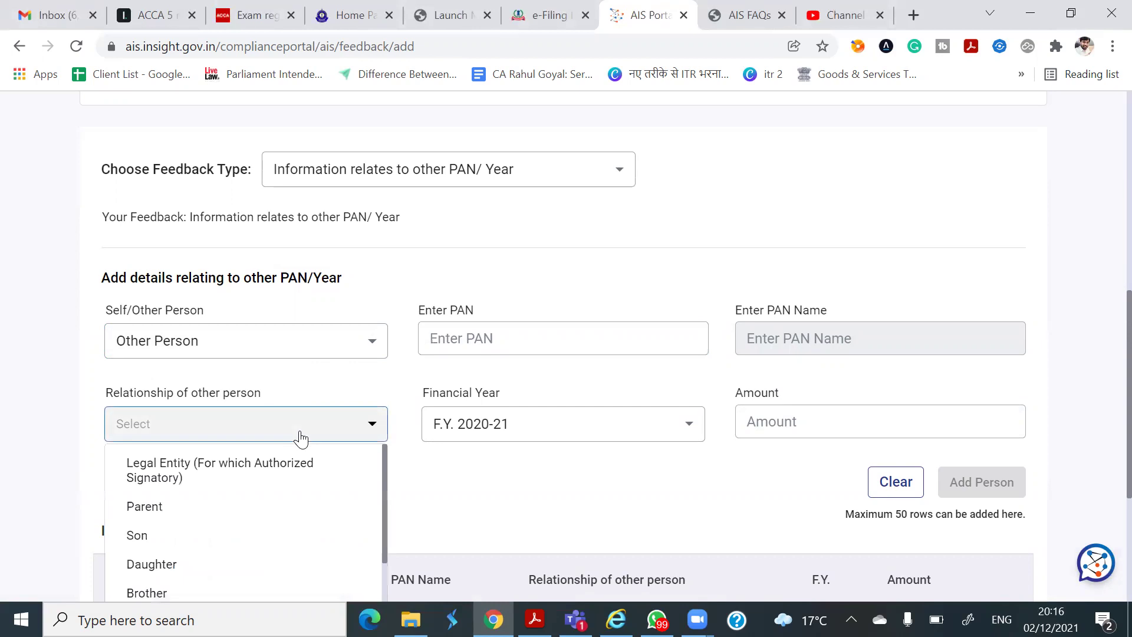
scroll(298, 488, down, 5)
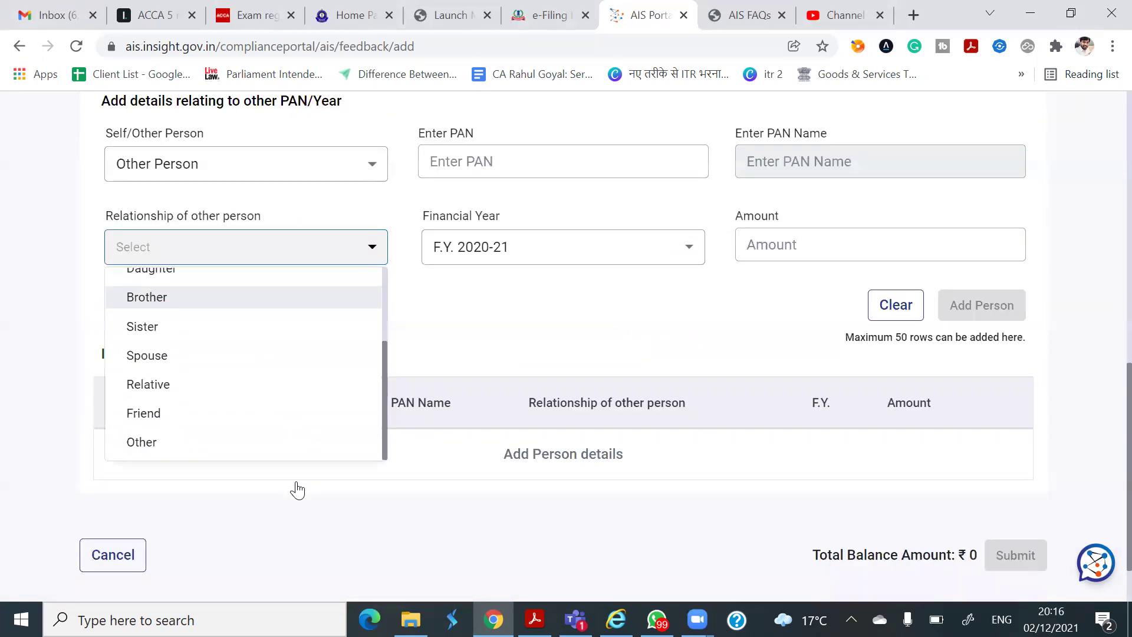
scroll(231, 357, up, 3)
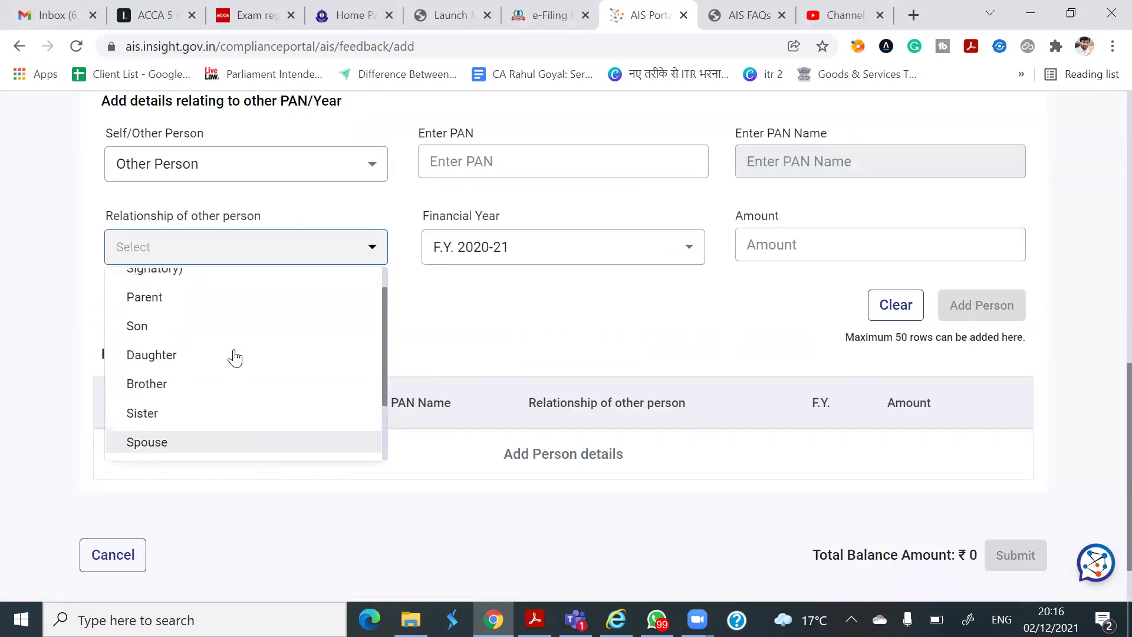
click(478, 351)
scroll(480, 353, up, 3)
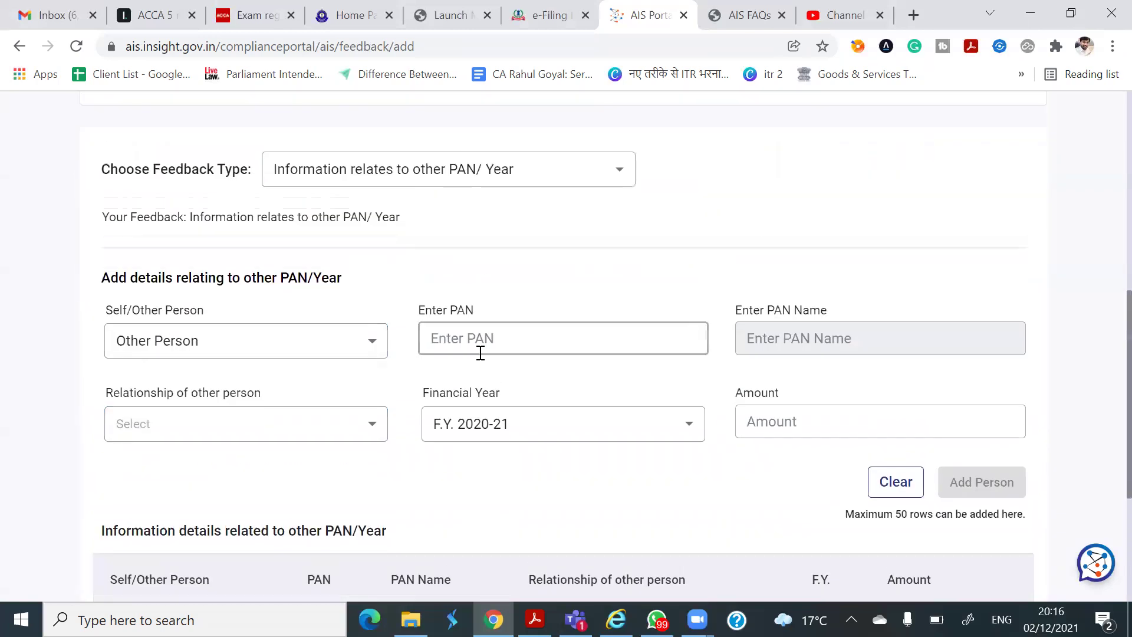
scroll(722, 403, down, 3)
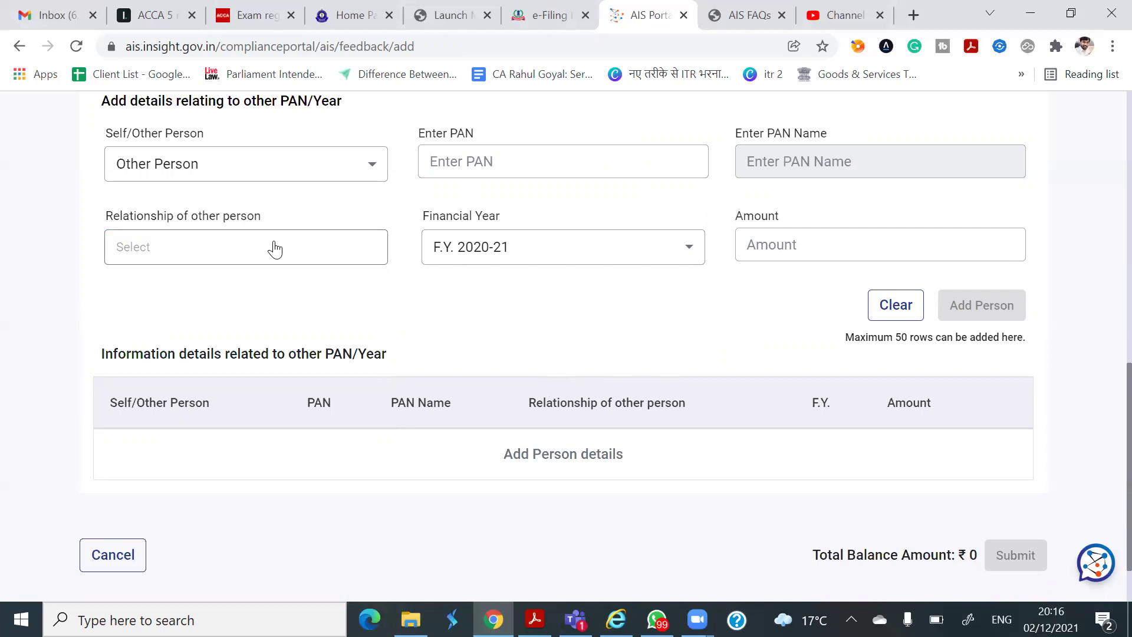
scroll(655, 362, up, 6)
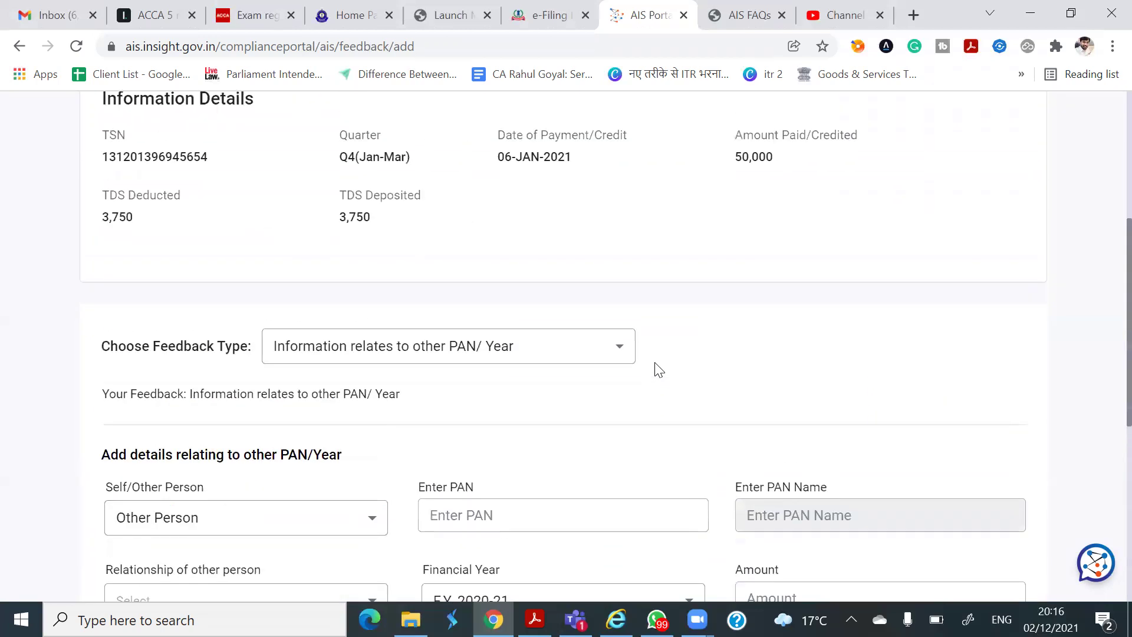
Step: Examine the feedback type, Self/Other Person and Financial Year choices, keeping the current selections
click(522, 353)
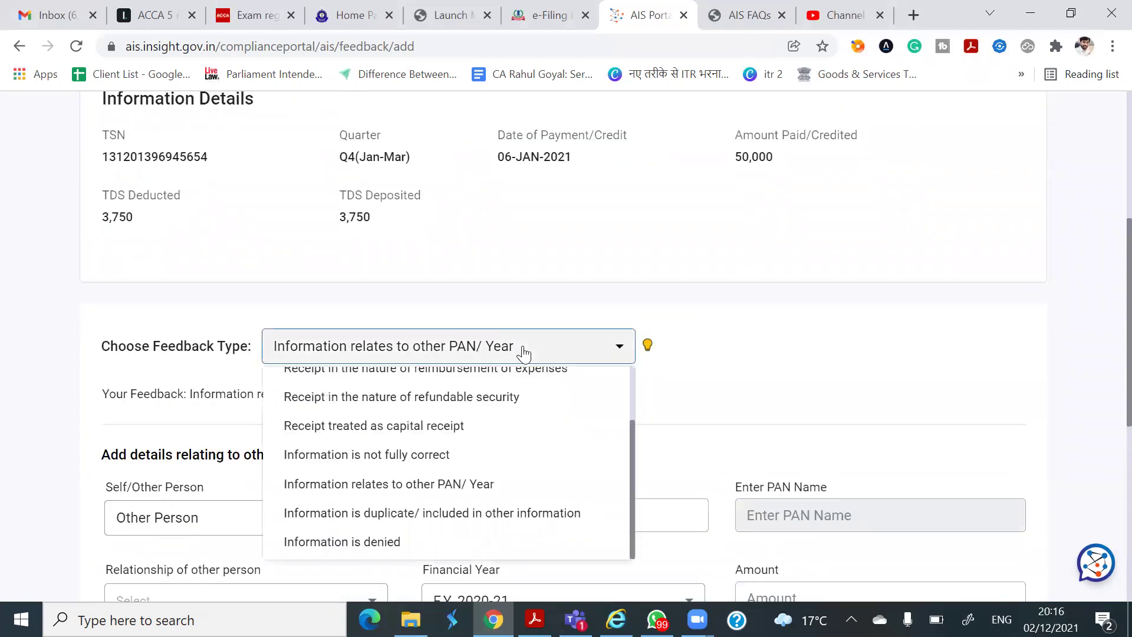
click(520, 354)
scroll(448, 336, down, 3)
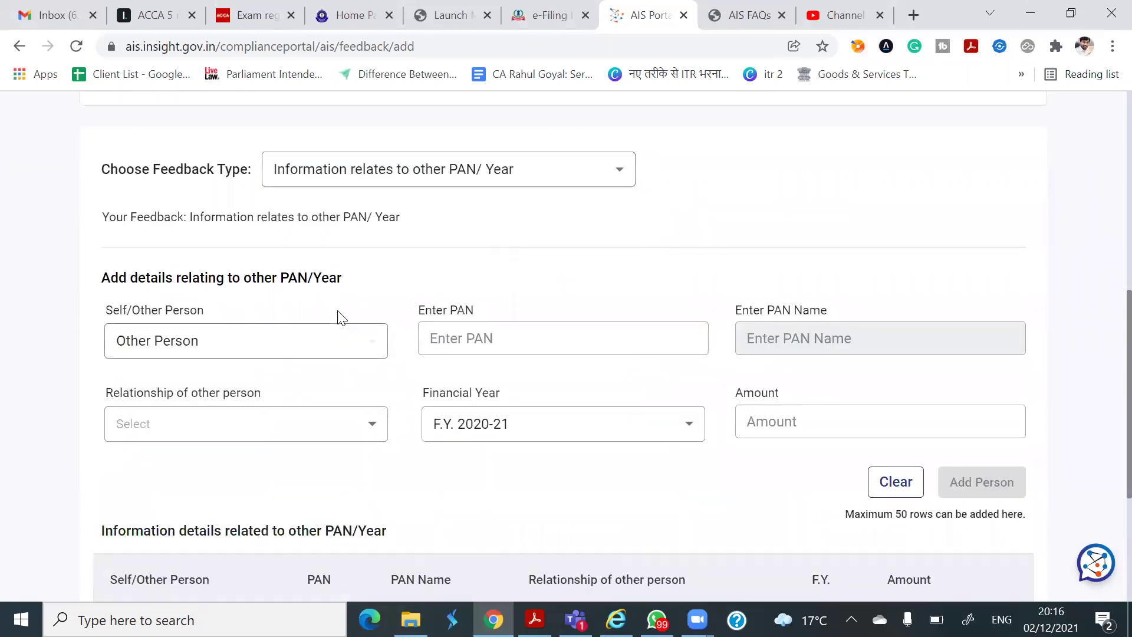
click(351, 345)
click(354, 352)
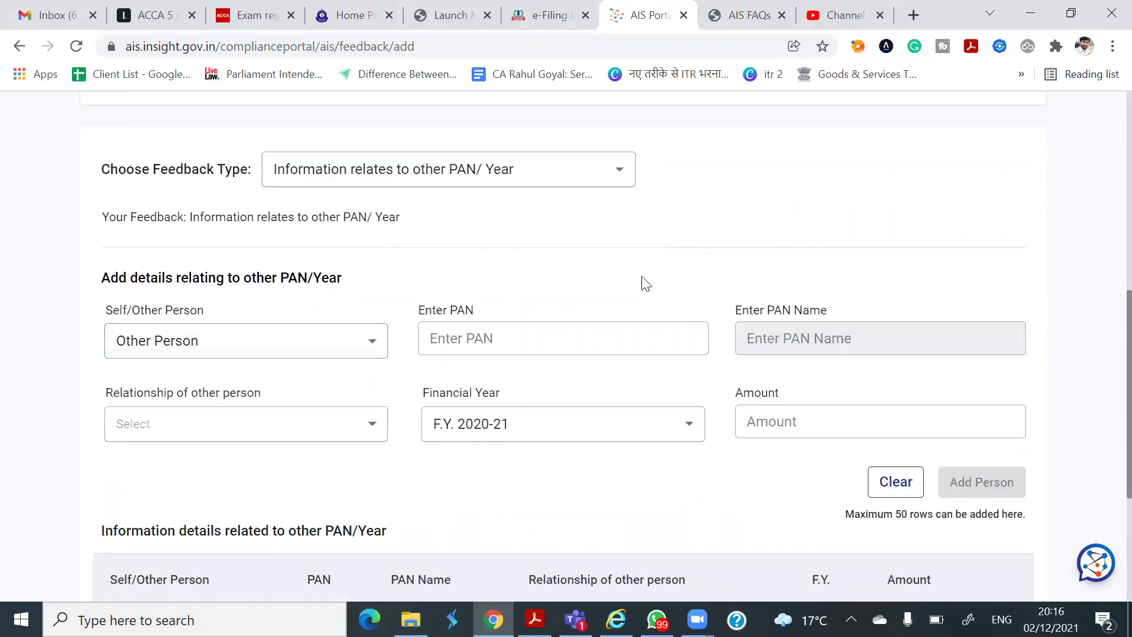
click(585, 432)
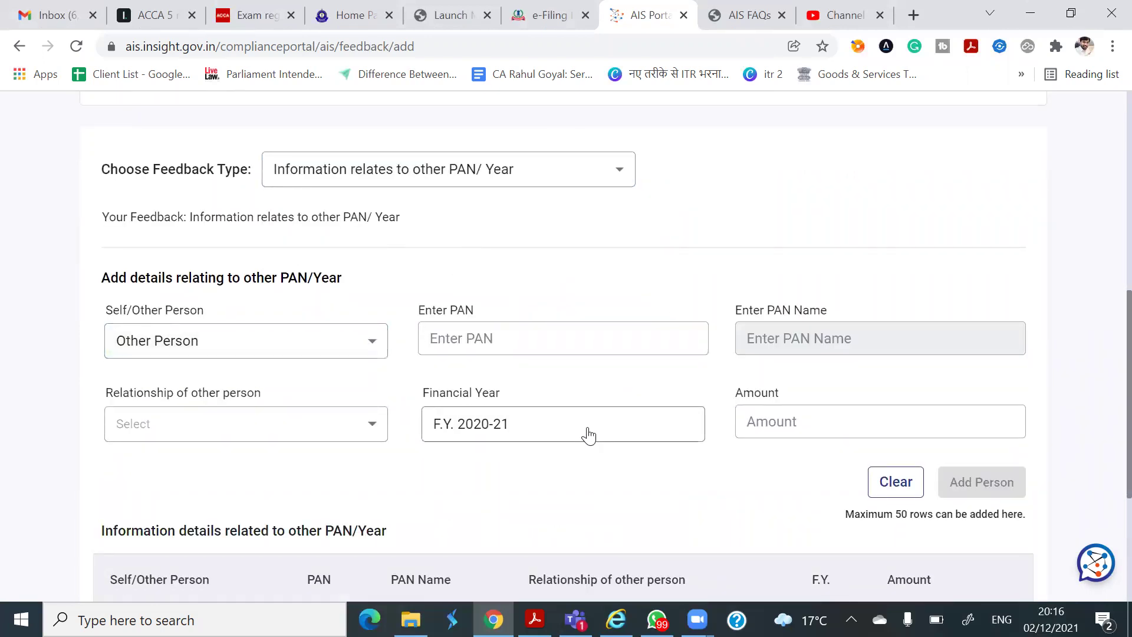
scroll(568, 497, down, 3)
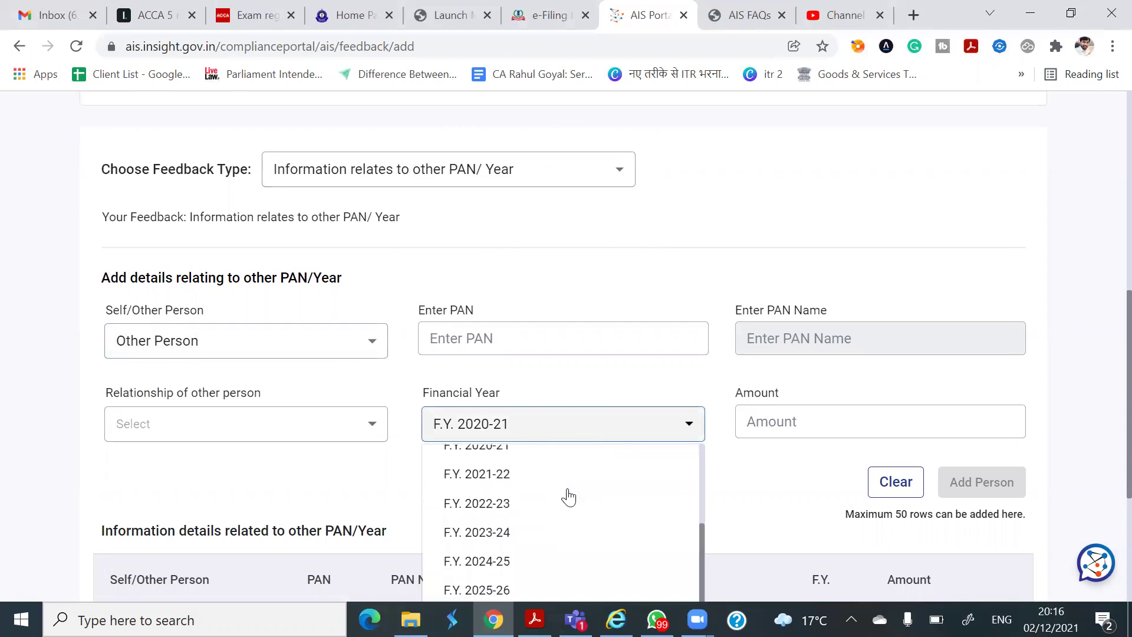
scroll(567, 497, up, 3)
Step: Change the feedback type for the payment to "Information is duplicate/ included in other information"
click(484, 177)
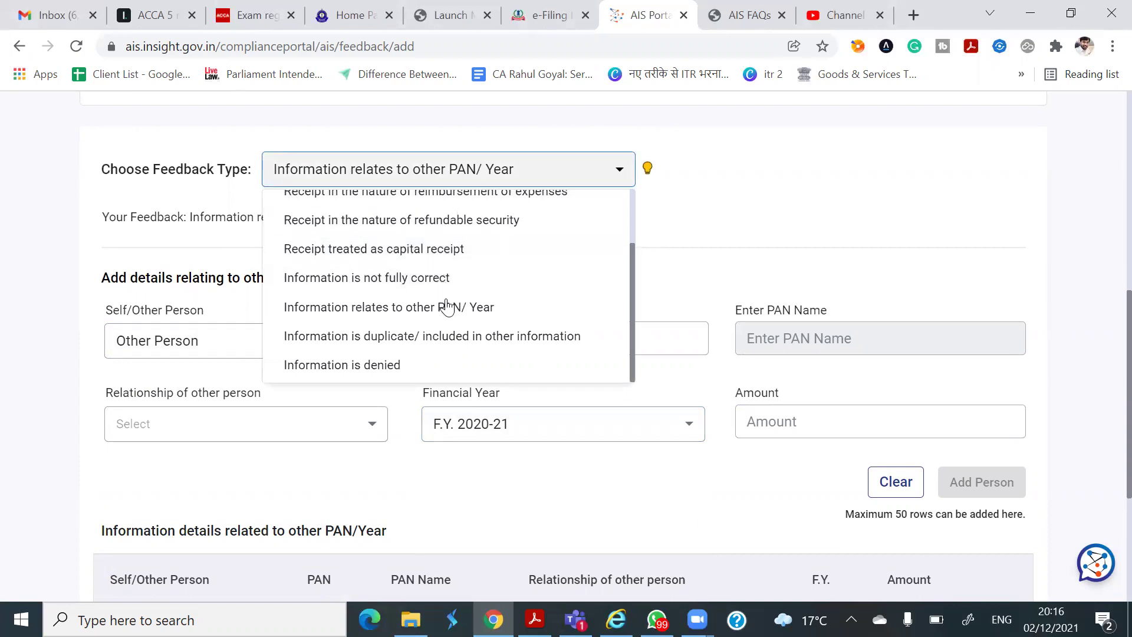
click(456, 338)
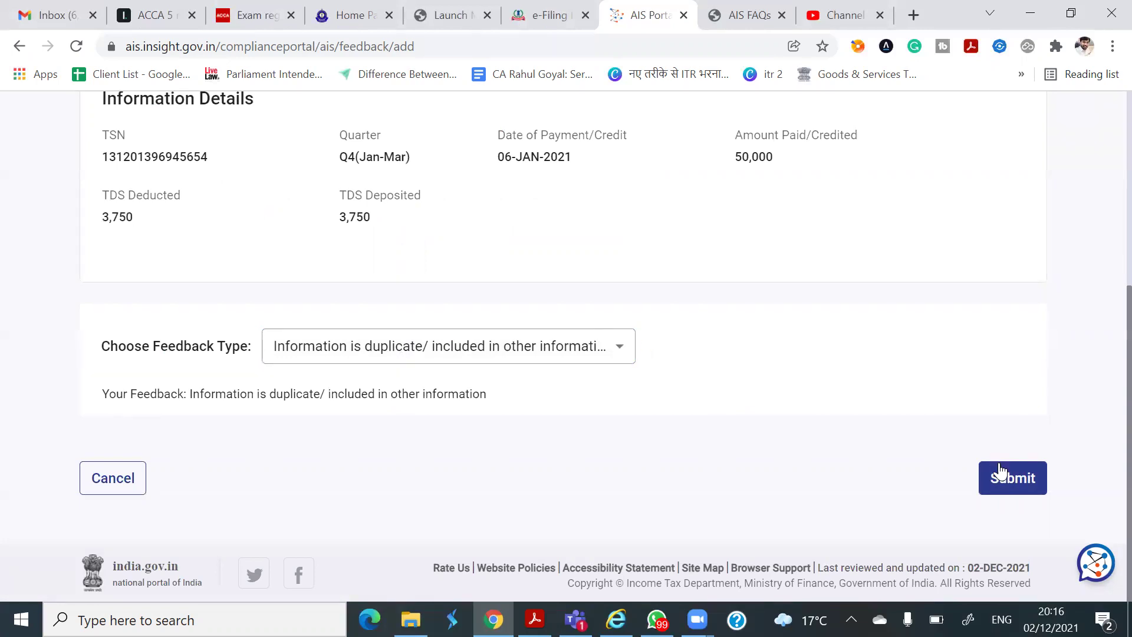
scroll(511, 330, up, 3)
scroll(509, 335, down, 3)
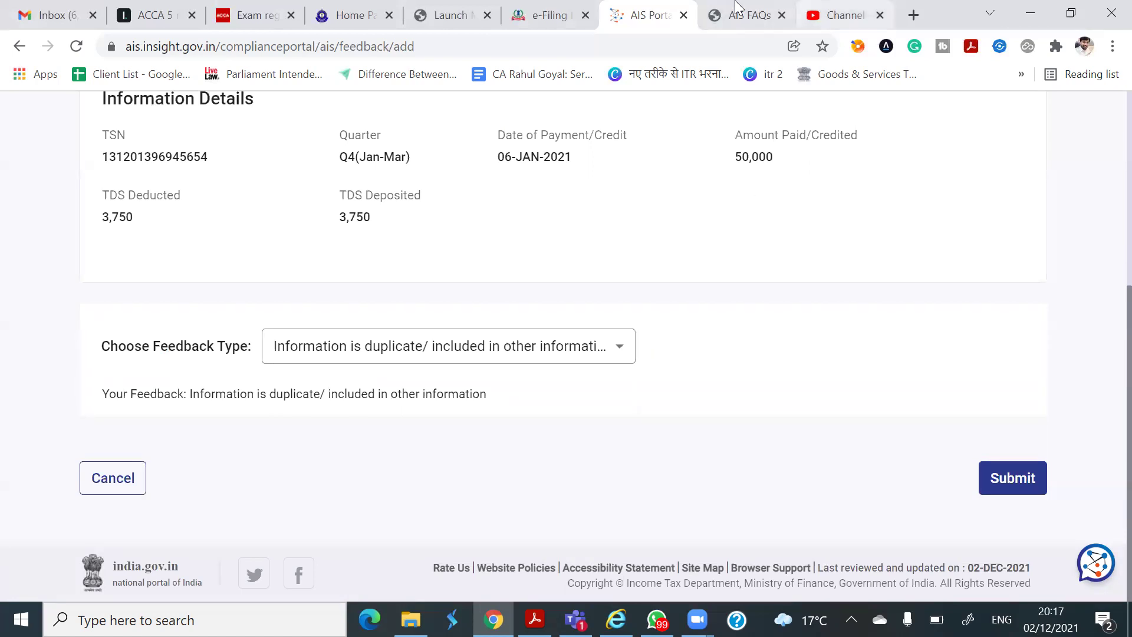
Step: Switch to the AIS FAQs document, return to its first page and select its web address
click(750, 14)
click(459, 46)
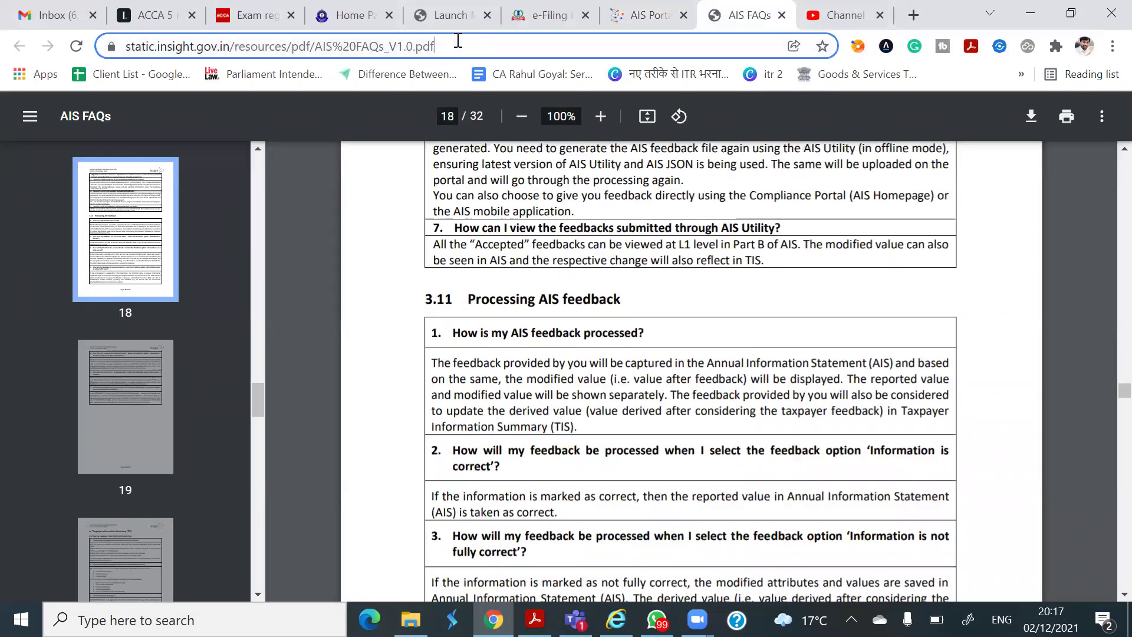
scroll(606, 375, up, 15)
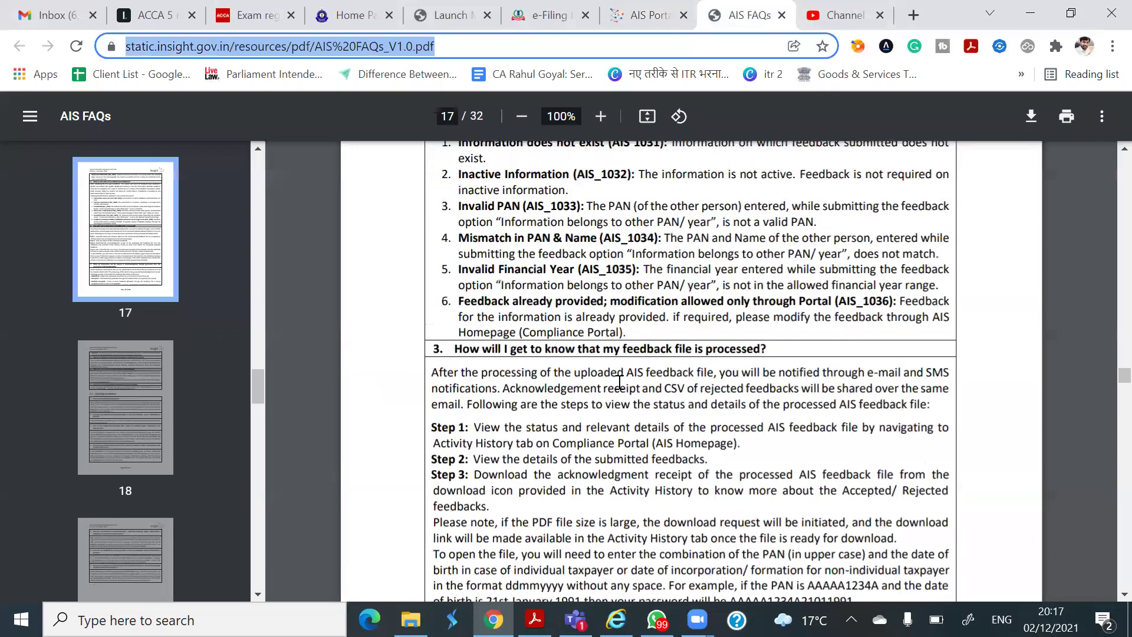
scroll(621, 382, up, 20)
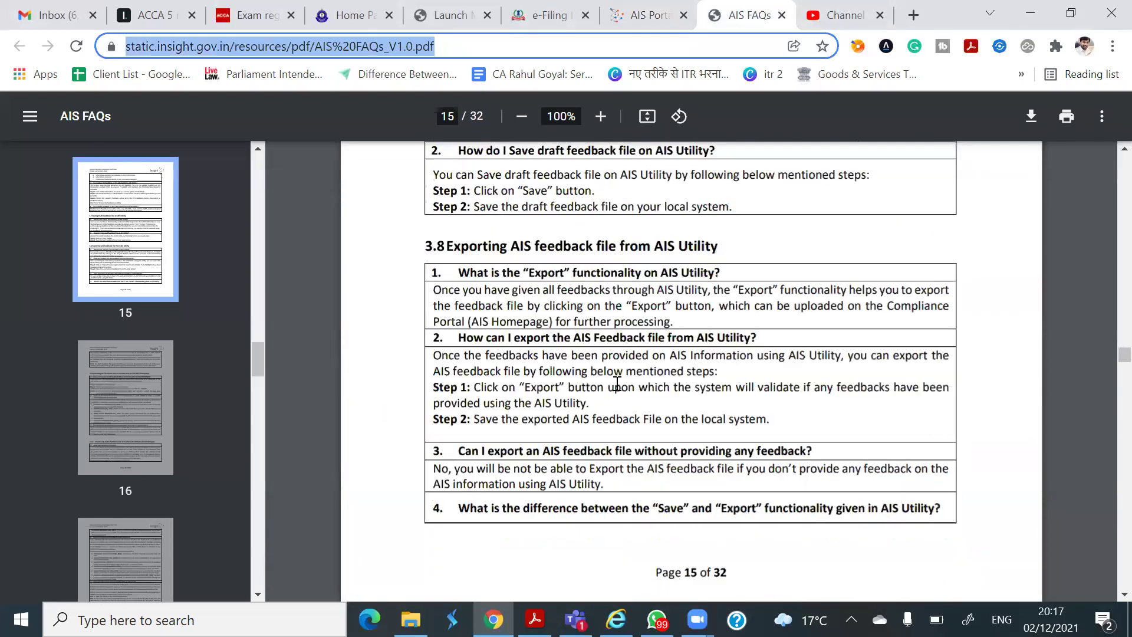
scroll(1105, 318, up, 1)
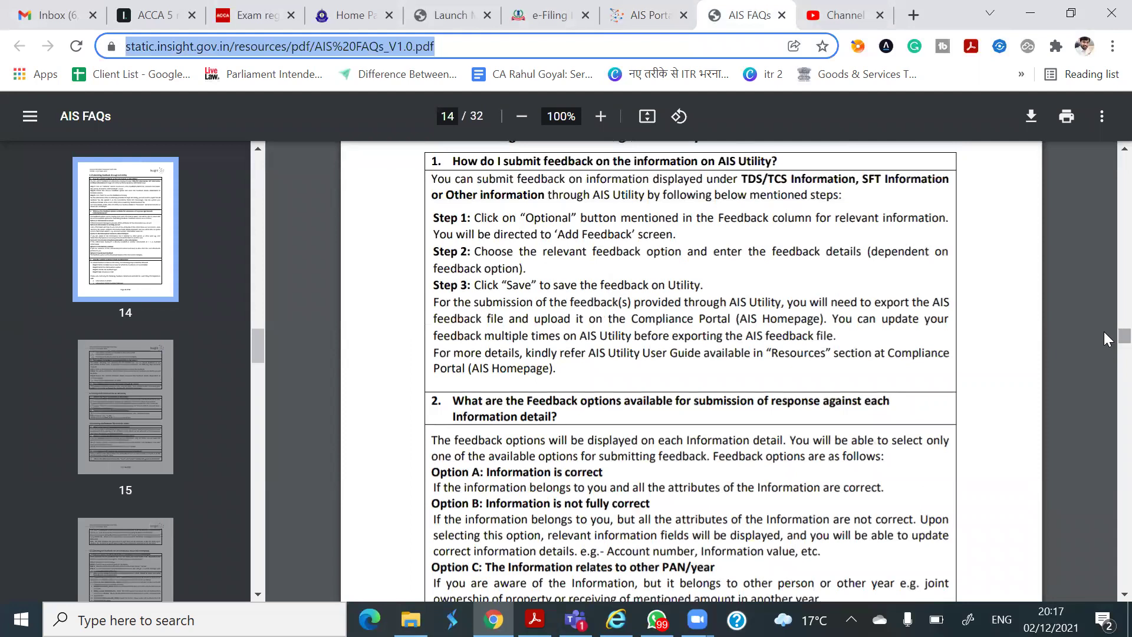
click(1104, 332)
key(Home)
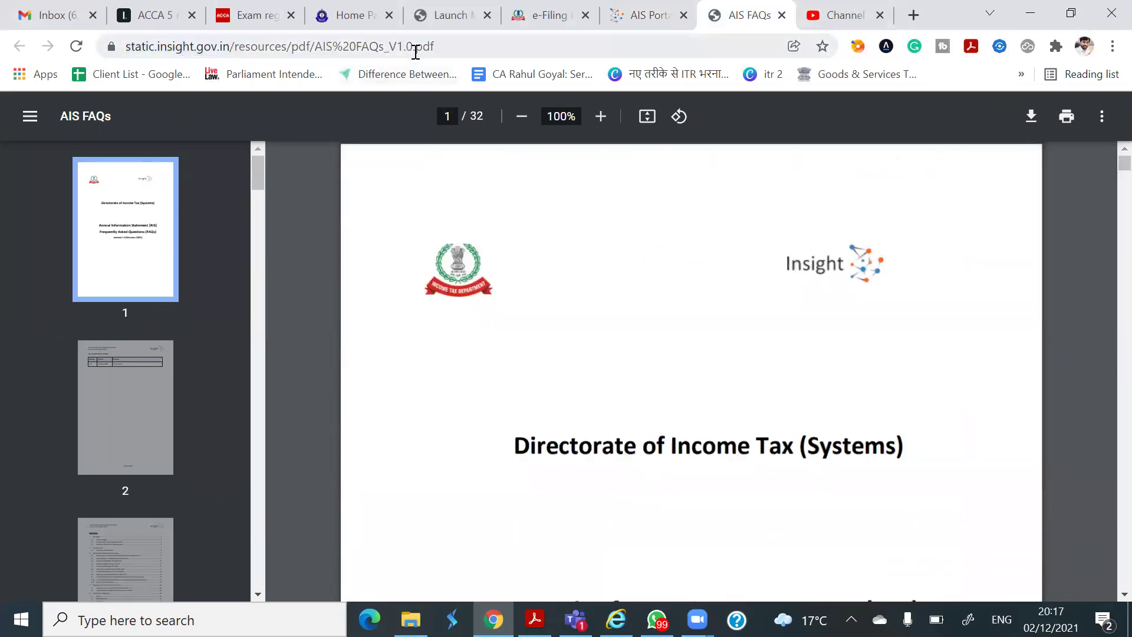
click(449, 50)
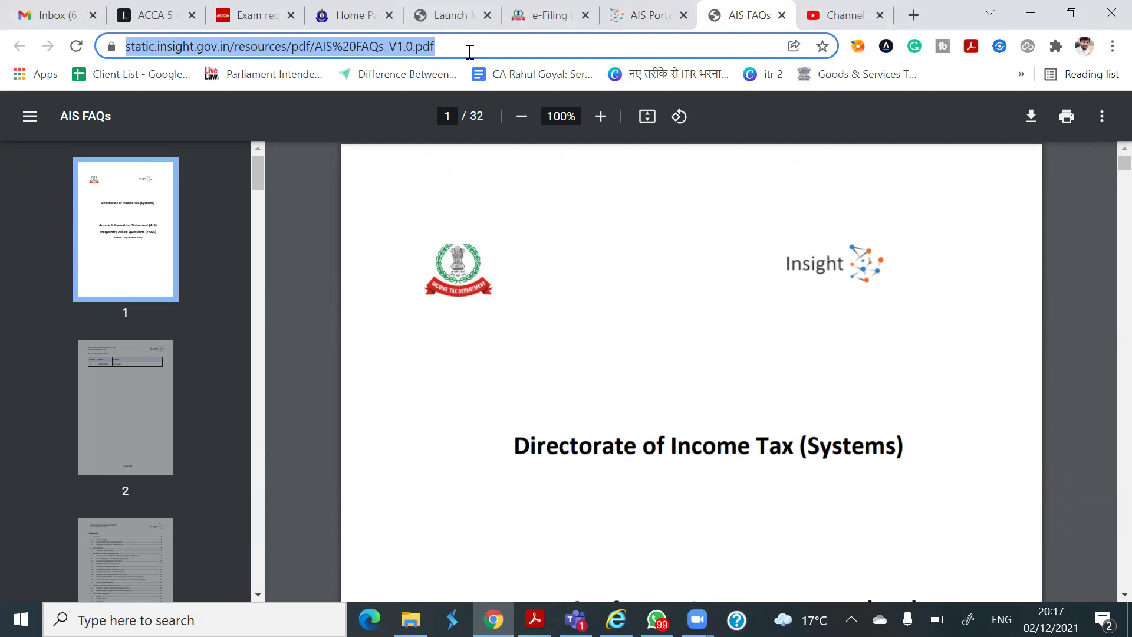
Step: Look through the closing pages of the AIS FAQs, from the final page back to the Interest from Others section
scroll(678, 360, down, 15)
scroll(943, 318, down, 10)
click(1104, 206)
drag(1104, 206, 1108, 608)
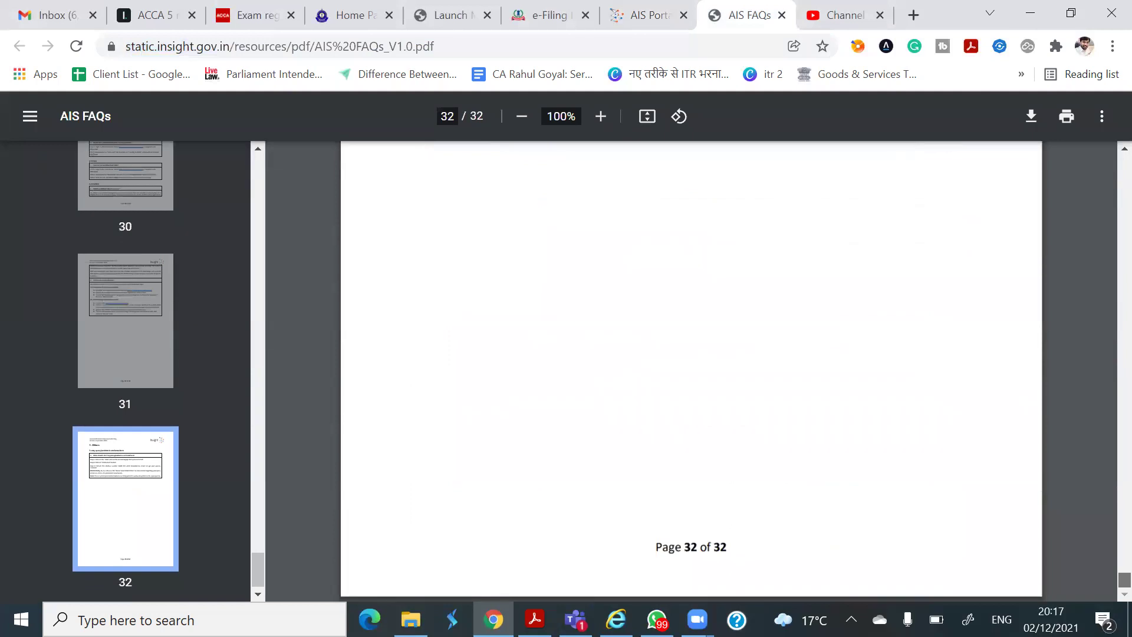
scroll(779, 436, up, 15)
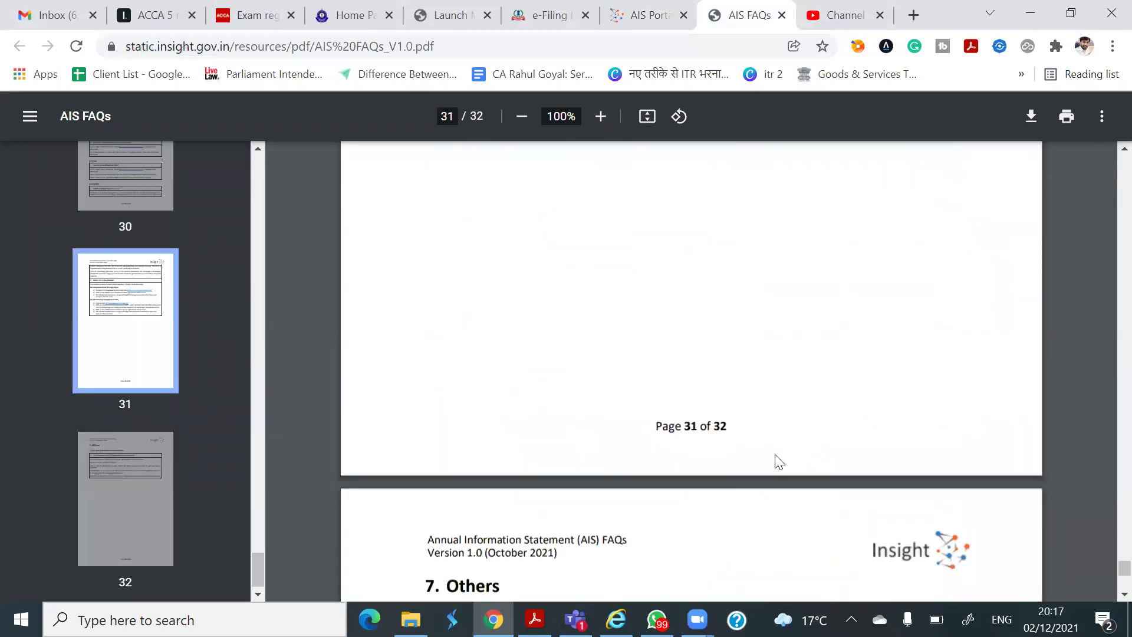
scroll(777, 467, down, 9)
scroll(777, 467, up, 4)
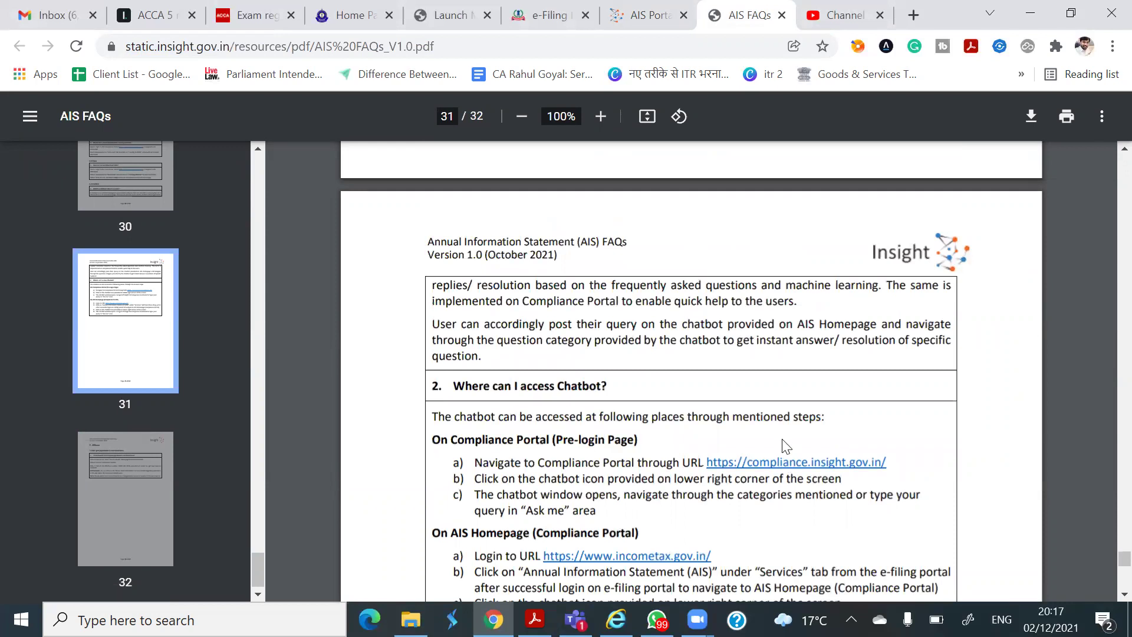
scroll(777, 419, up, 7)
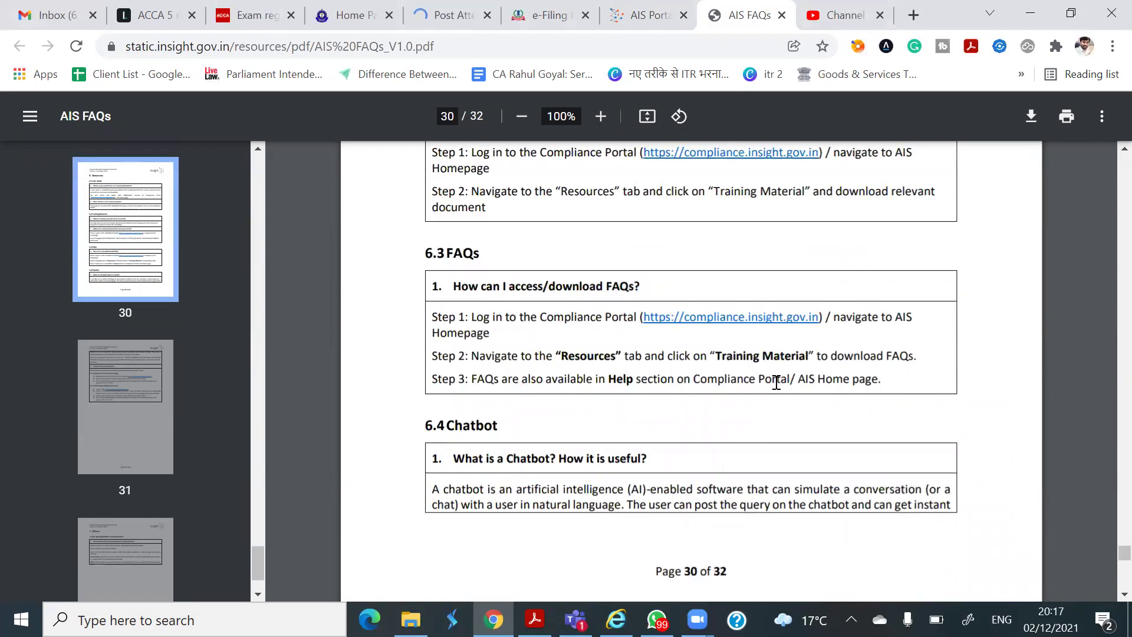
scroll(769, 397, up, 20)
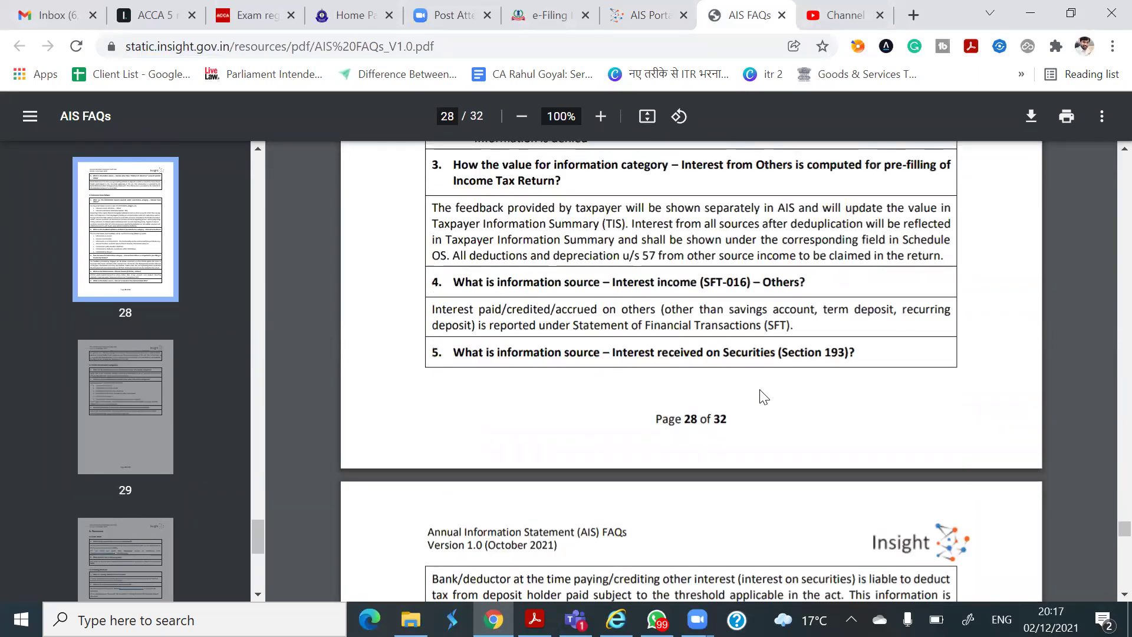
scroll(761, 394, up, 7)
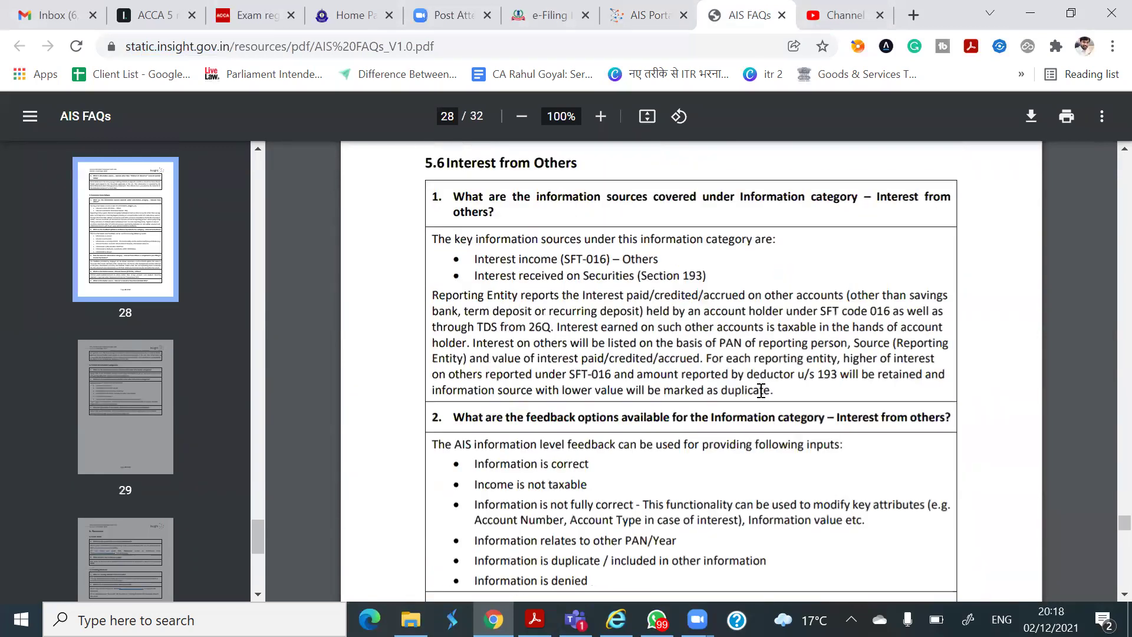